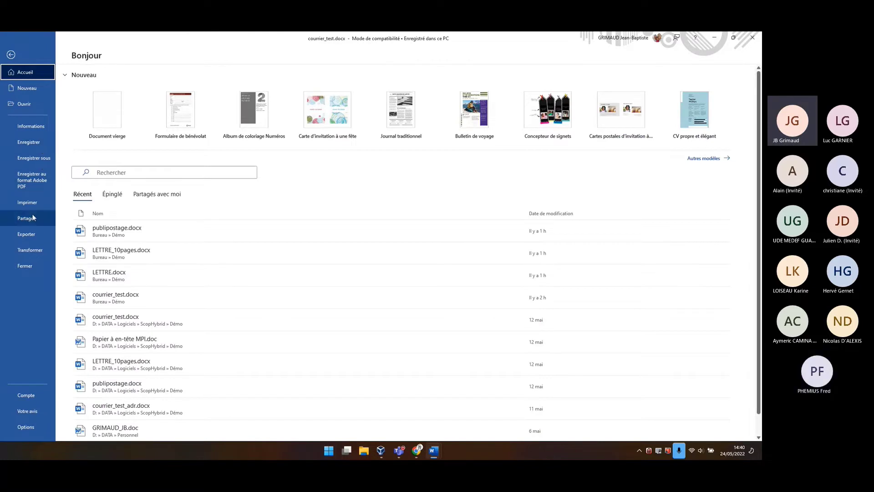
Print courrier_test.docx to the Simpac virtual printer and create it as a single letter of type Courrier formation.
{"action": "left_click", "coordinate": [31, 203]}
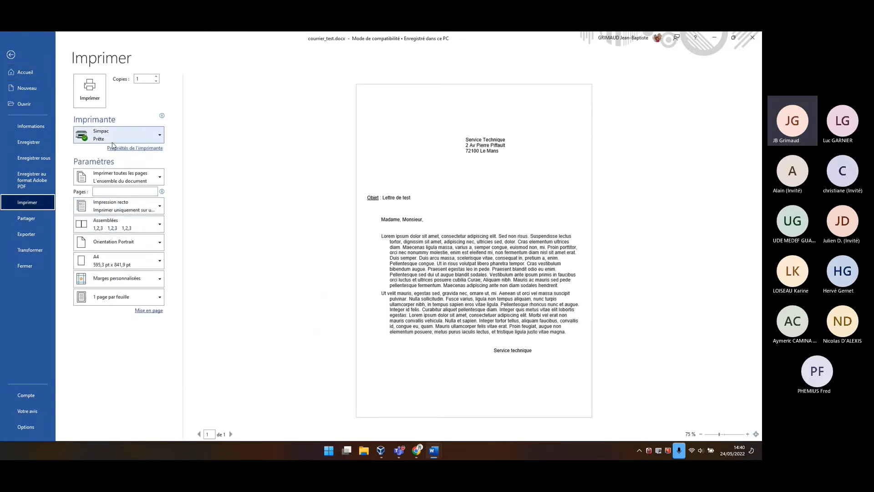
{"action": "mouse_move", "coordinate": [122, 138]}
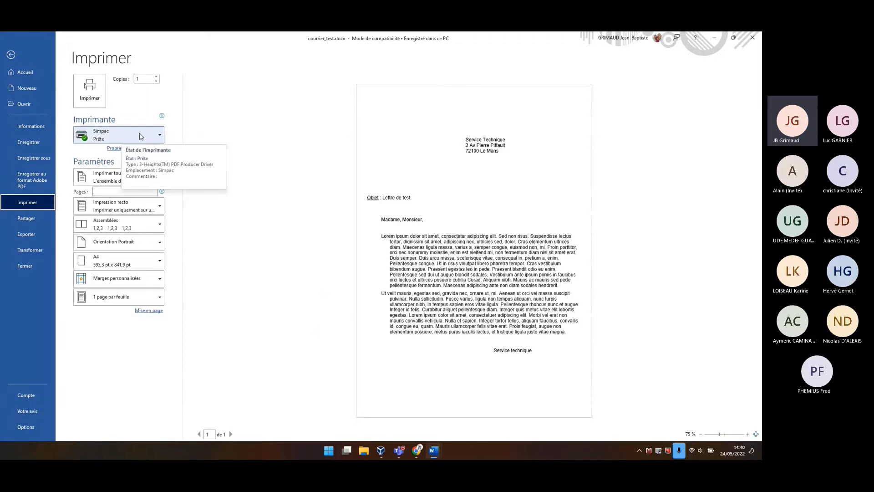
{"action": "left_click", "coordinate": [89, 91]}
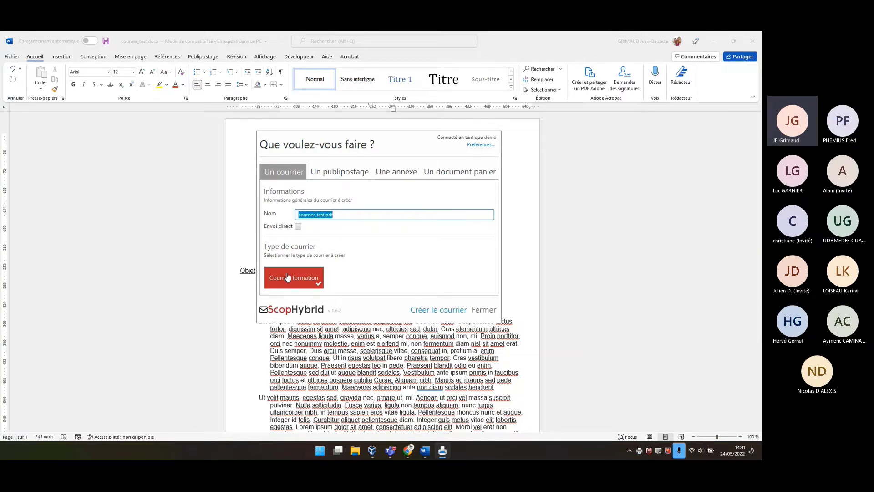
{"action": "left_click", "coordinate": [435, 310]}
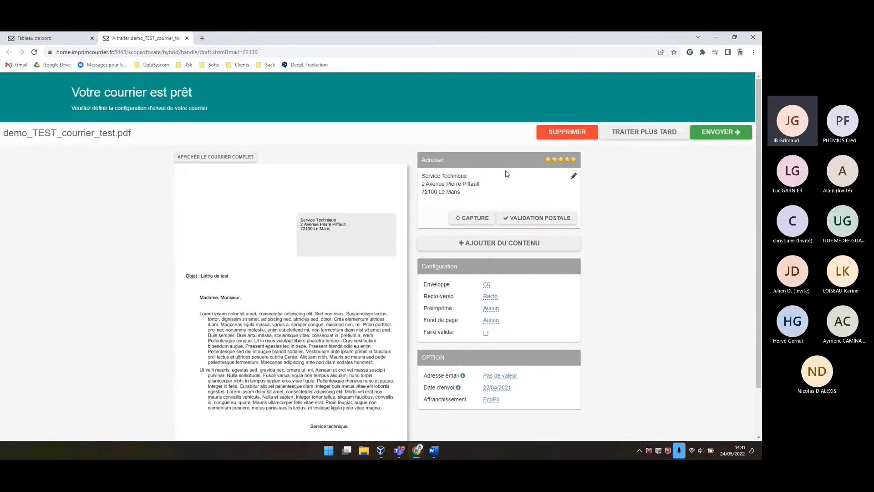
Edit the recipient address, abbreviating the street type to "av", and apply the modification.
{"action": "left_click", "coordinate": [574, 177]}
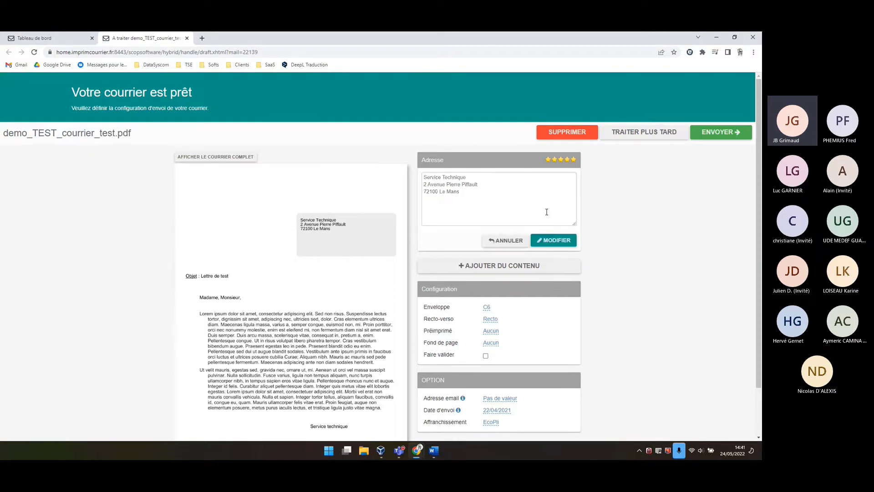
{"action": "left_click", "coordinate": [434, 186]}
{"action": "double_click", "coordinate": [435, 186]}
{"action": "type", "text": "av"}
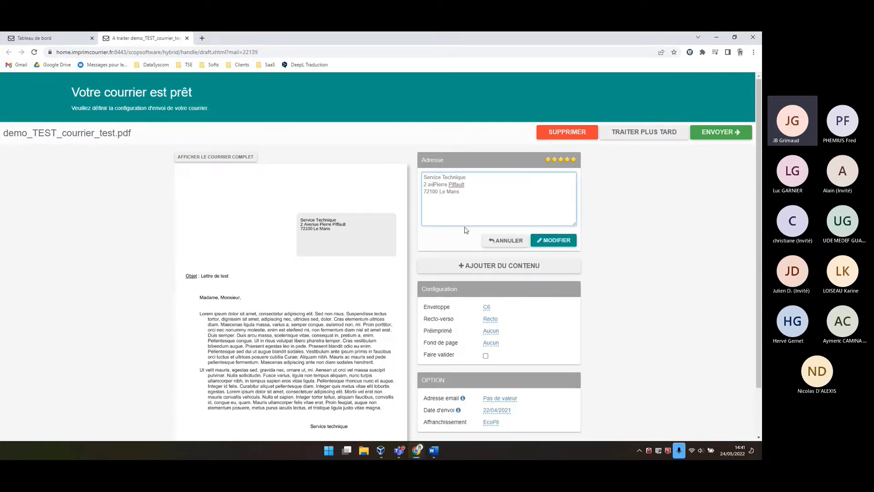
{"action": "left_click", "coordinate": [549, 240]}
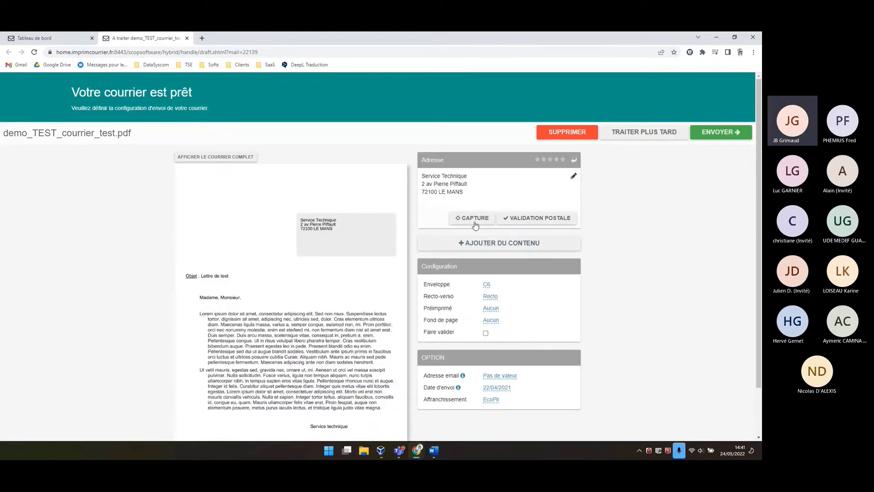
Recapture the recipient address from the address block on the letter preview.
{"action": "left_click", "coordinate": [475, 219]}
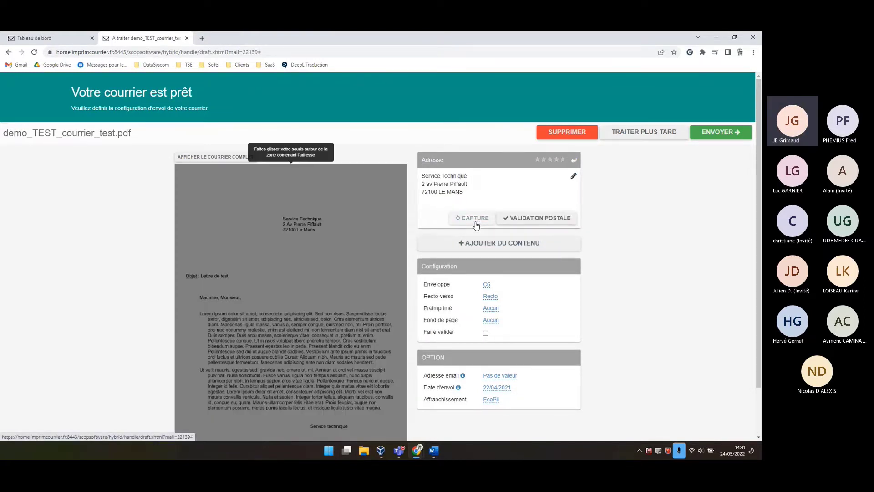
{"action": "left_click_drag", "start_coordinate": [273, 203], "coordinate": [376, 251]}
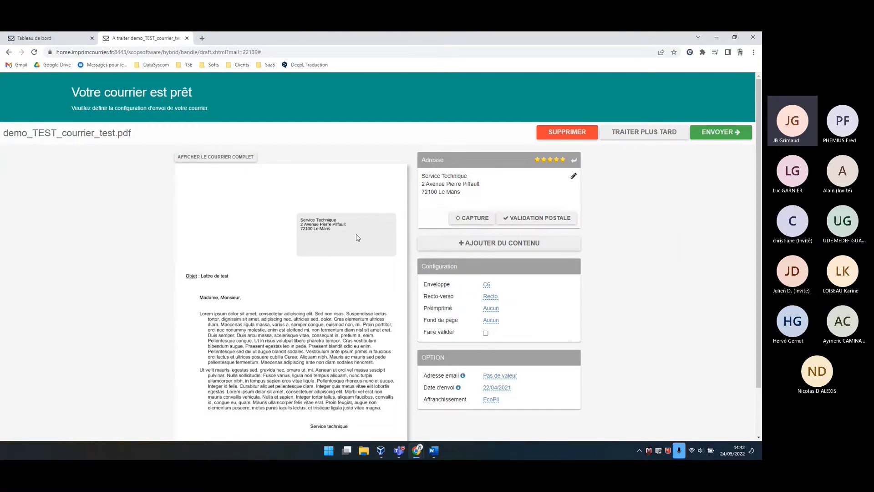
Show the additional content options and review the library annexes, local file upload and available inserts.
{"action": "scroll", "coordinate": [358, 237], "scroll_direction": "down", "scroll_amount": 2}
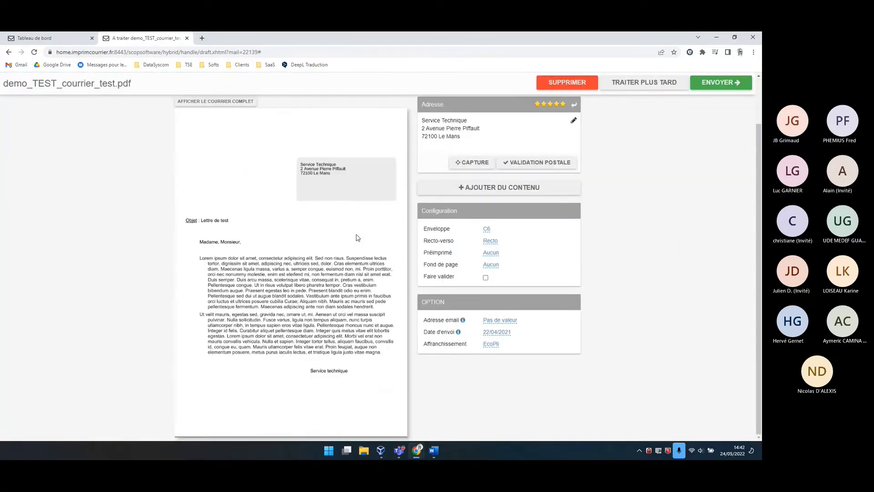
{"action": "left_click", "coordinate": [500, 192]}
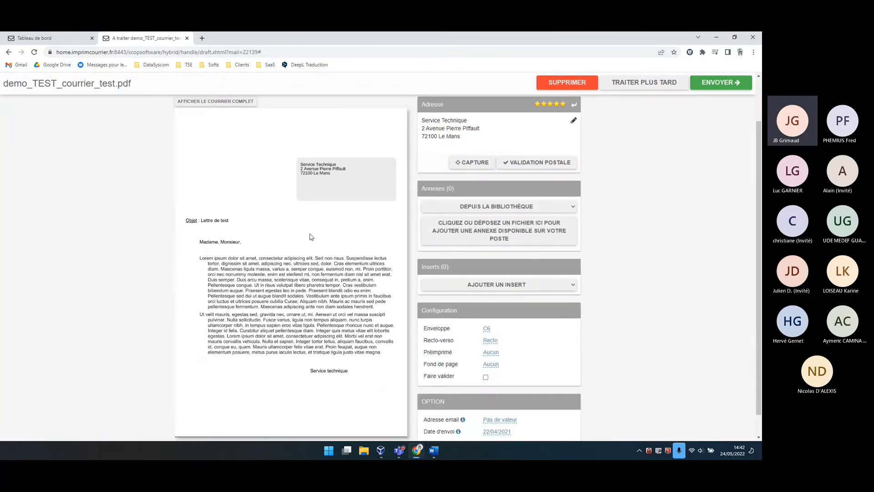
{"action": "left_click", "coordinate": [500, 210]}
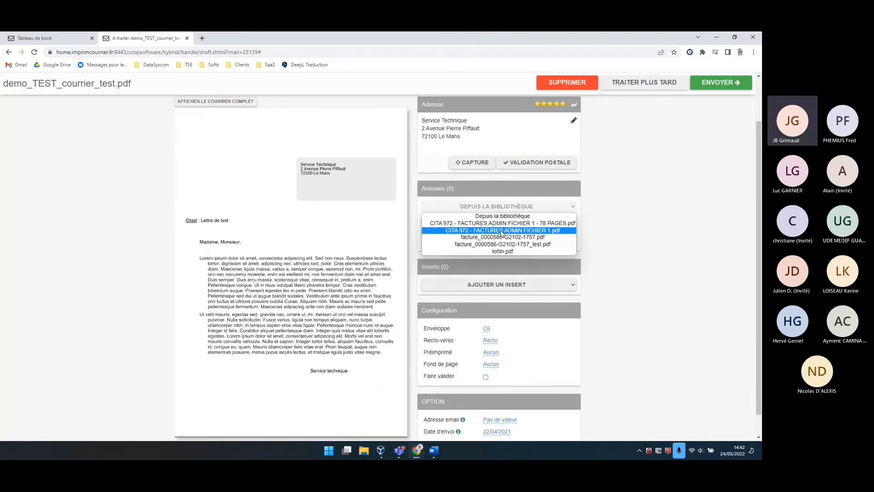
{"action": "left_click", "coordinate": [500, 207]}
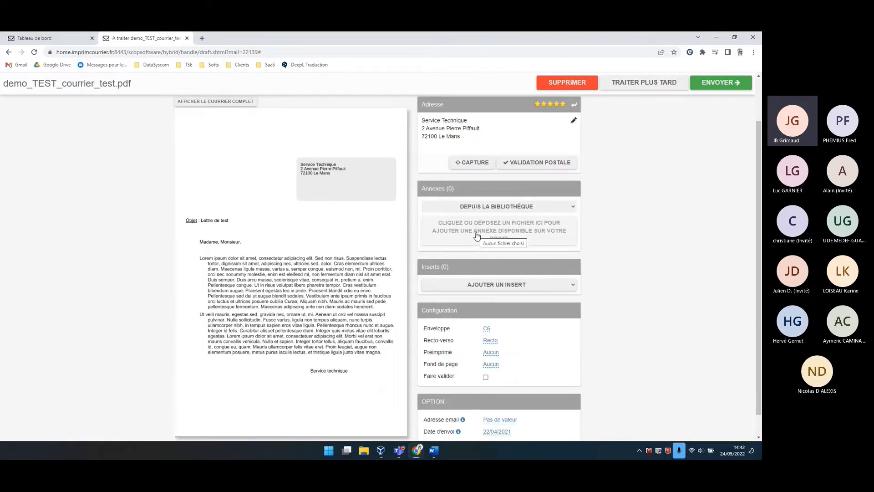
{"action": "scroll", "coordinate": [589, 276], "scroll_direction": "down", "scroll_amount": 1}
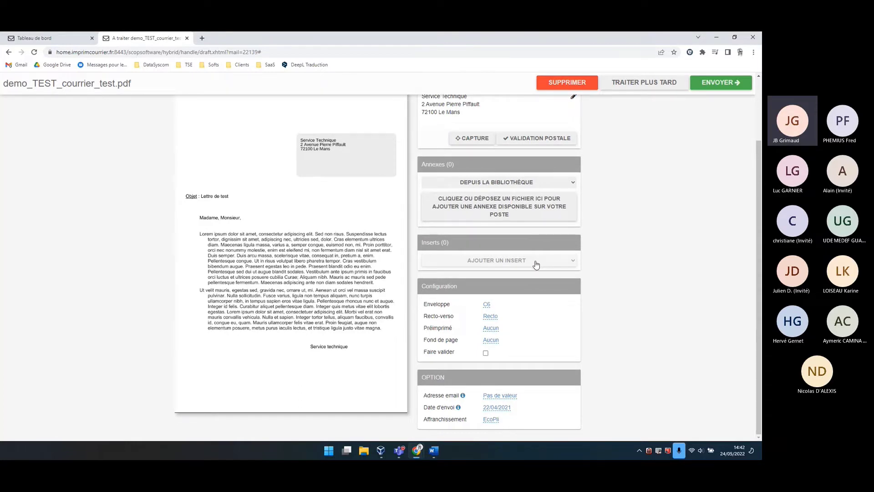
{"action": "left_click", "coordinate": [536, 264]}
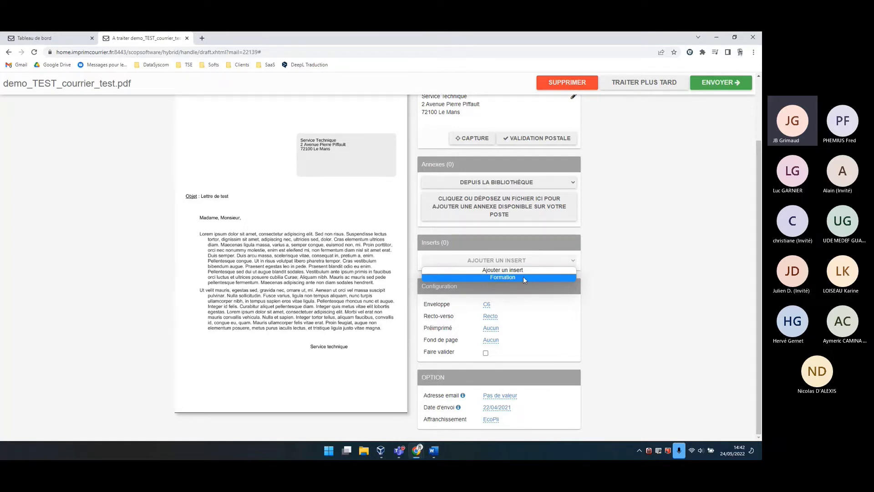
{"action": "left_click", "coordinate": [523, 276]}
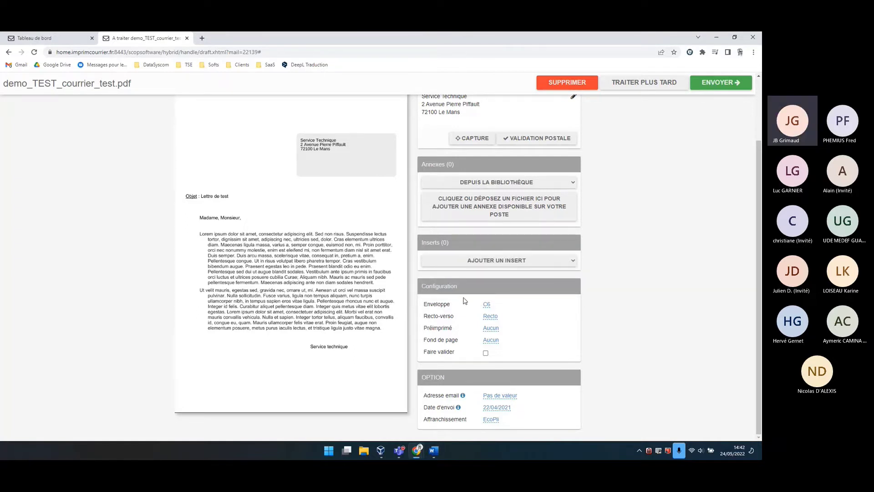
Review the letter's configuration choices for envelope format, single- or double-sided printing and preprinted paper.
{"action": "left_click", "coordinate": [486, 305]}
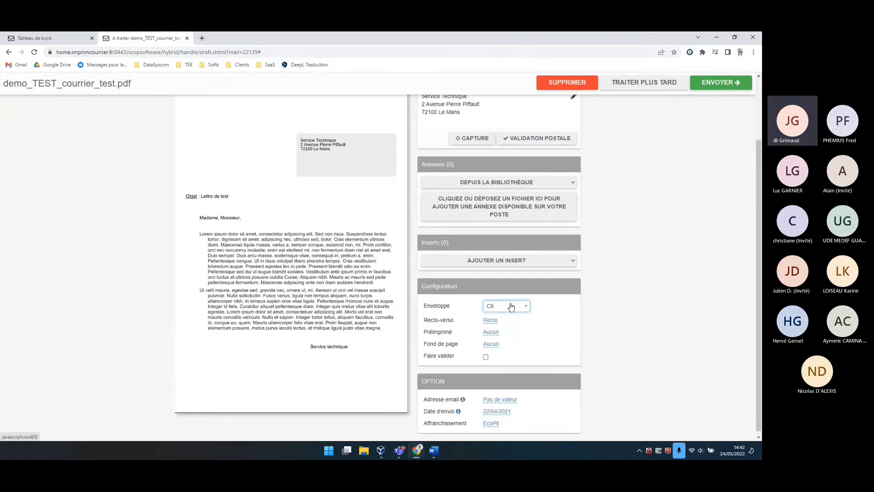
{"action": "left_click", "coordinate": [512, 307]}
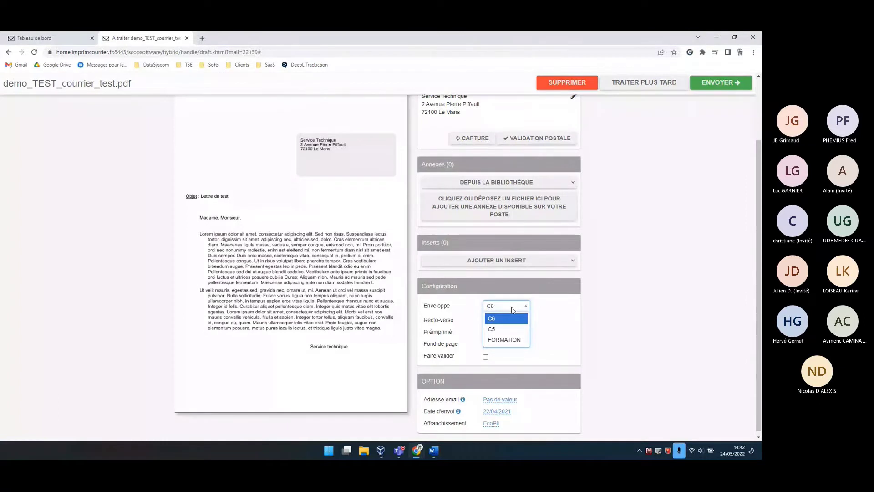
{"action": "left_click", "coordinate": [504, 309]}
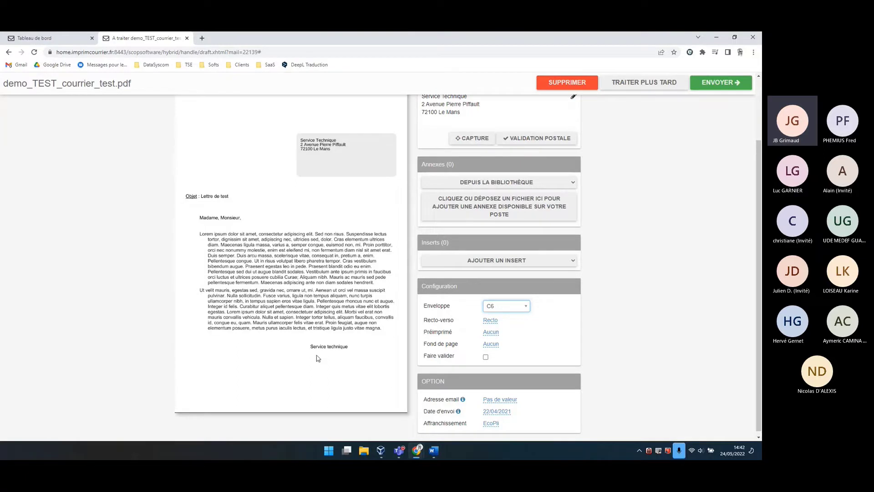
{"action": "left_click", "coordinate": [490, 320]}
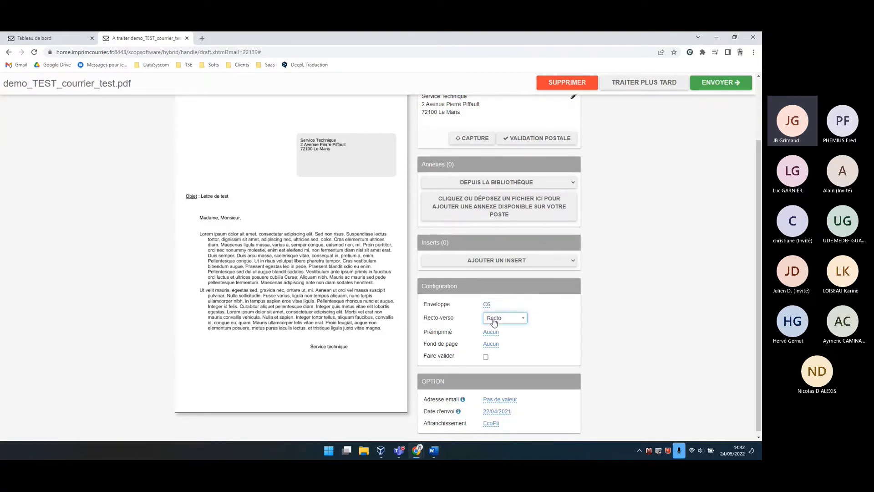
{"action": "left_click", "coordinate": [516, 323]}
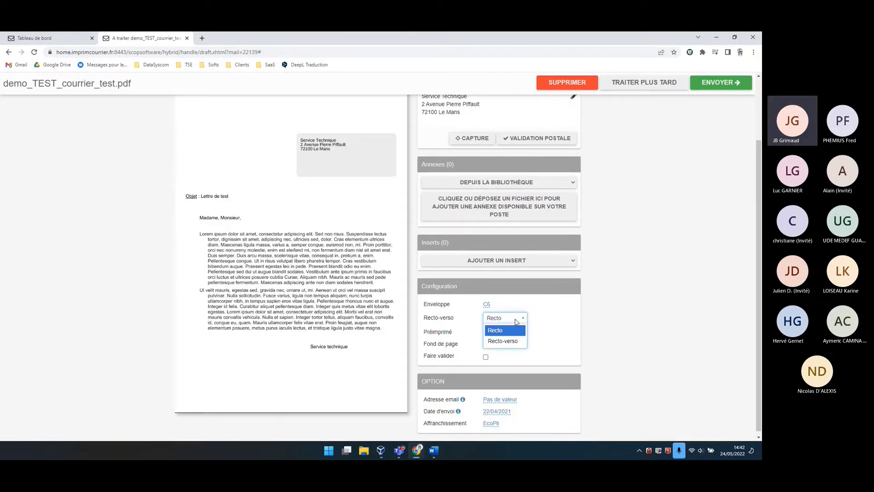
{"action": "left_click", "coordinate": [515, 322]}
{"action": "left_click", "coordinate": [490, 332]}
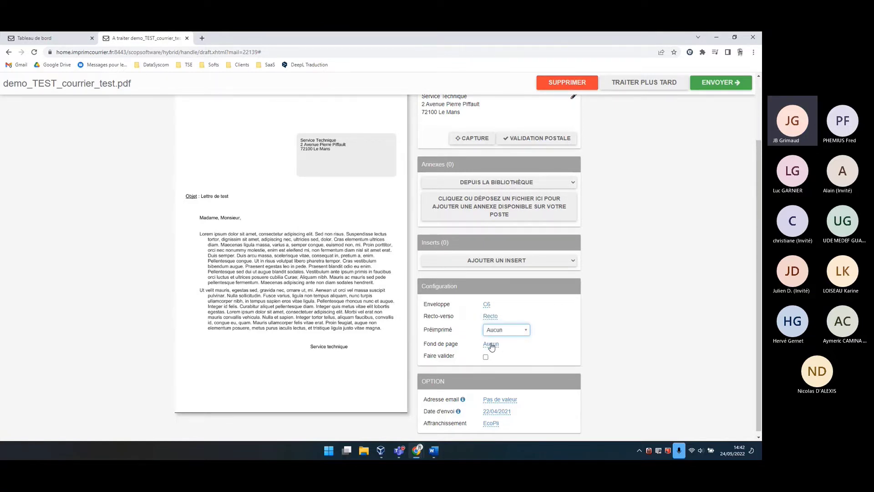
Set the letter's page background (Fond de page) to Simpac.
{"action": "left_click", "coordinate": [490, 346]}
{"action": "left_click", "coordinate": [491, 344]}
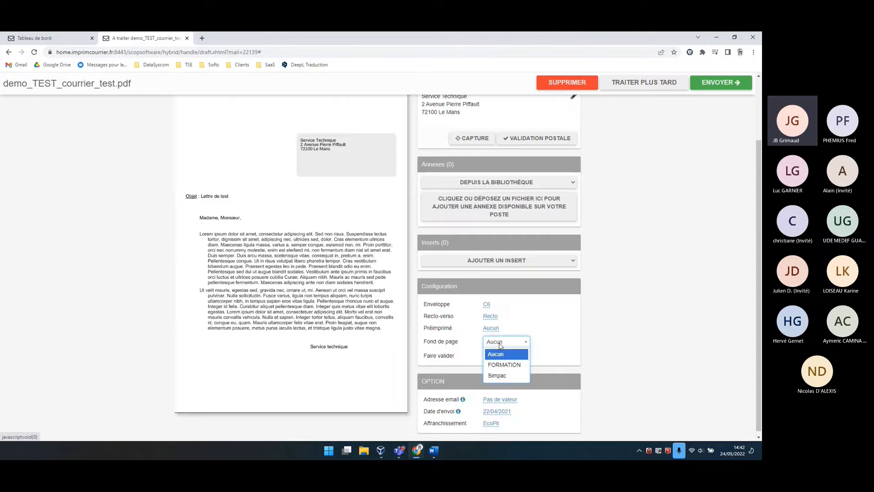
{"action": "left_click", "coordinate": [504, 376]}
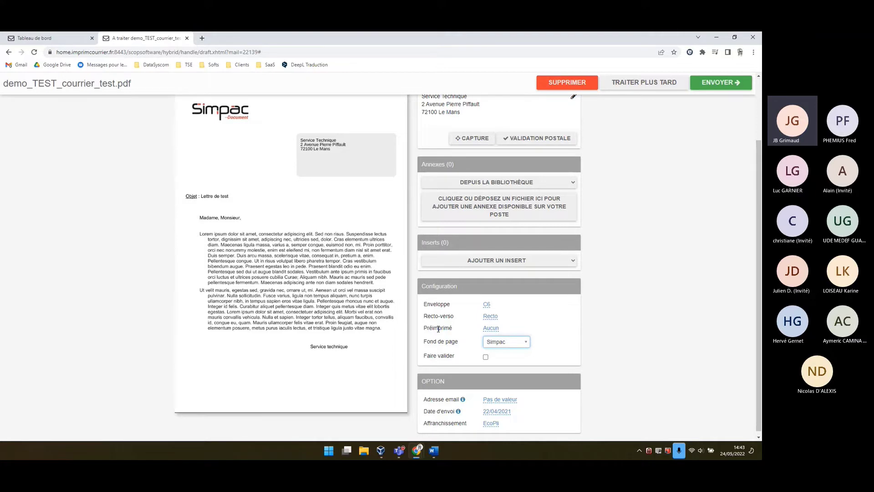
Review the available postage (Affranchissement) options for the letter.
{"action": "scroll", "coordinate": [468, 390], "scroll_direction": "down", "scroll_amount": 1}
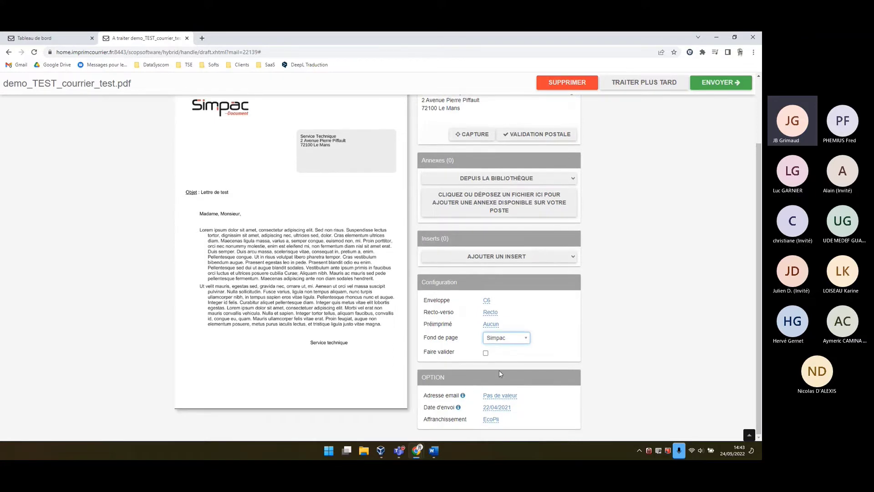
{"action": "left_click", "coordinate": [492, 423]}
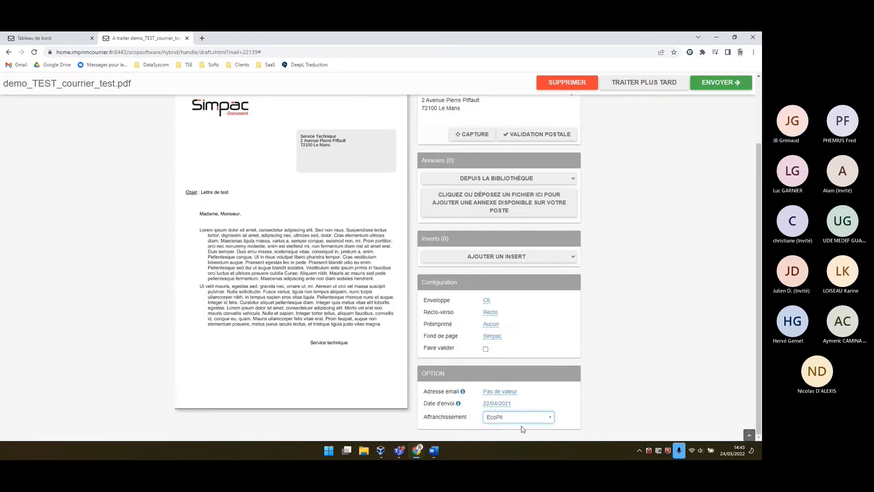
{"action": "left_click", "coordinate": [531, 418]}
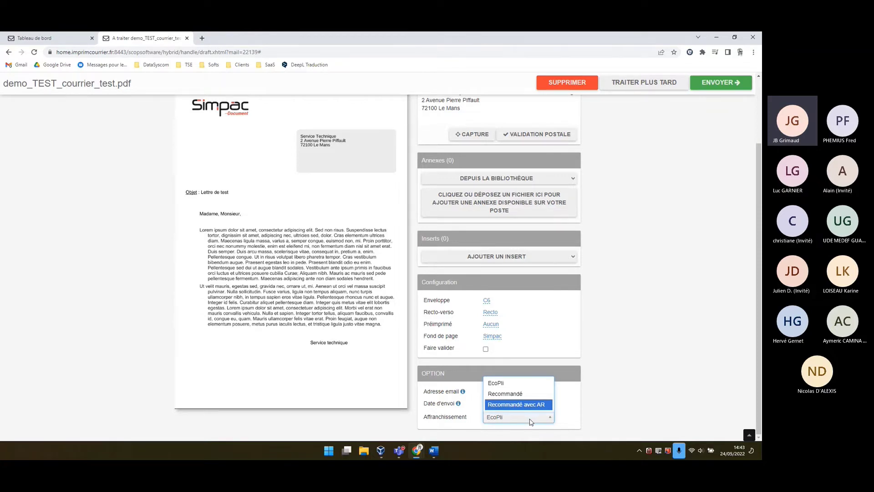
{"action": "left_click", "coordinate": [589, 438]}
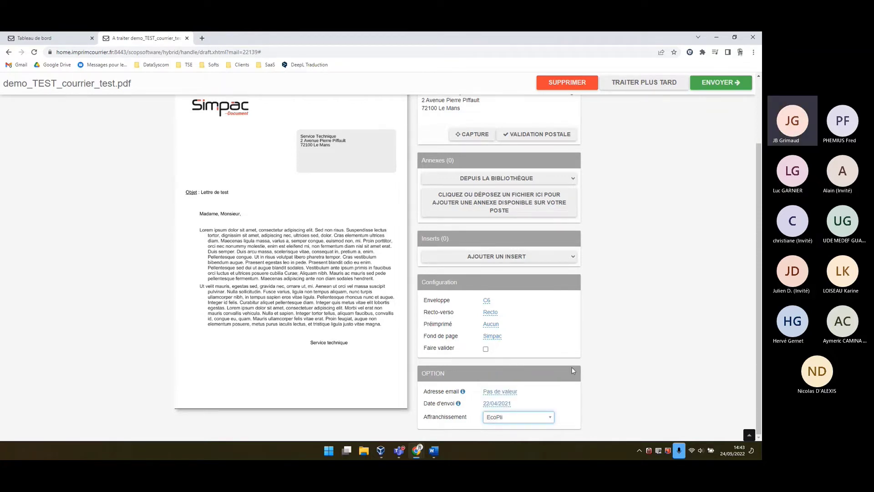
Defer sending the letter with the "Traiter plus tard" option.
{"action": "scroll", "coordinate": [572, 367], "scroll_direction": "up", "scroll_amount": 3}
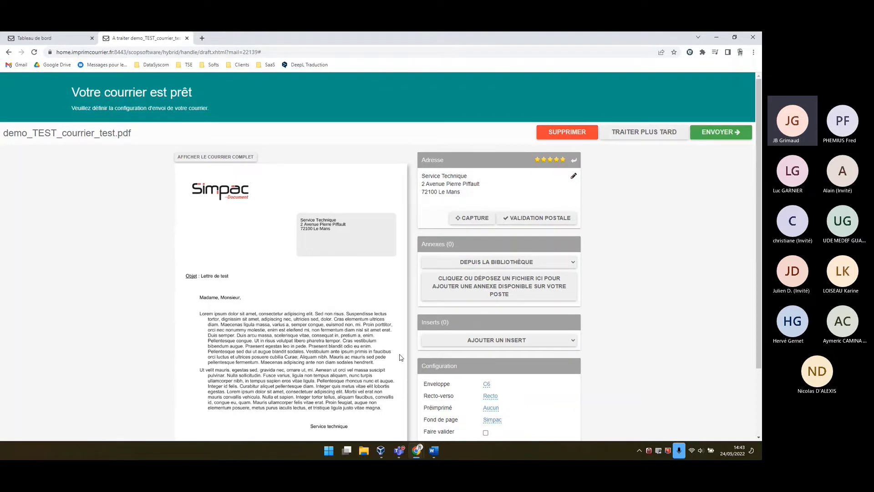
{"action": "left_click", "coordinate": [624, 135]}
{"action": "left_click", "coordinate": [655, 135]}
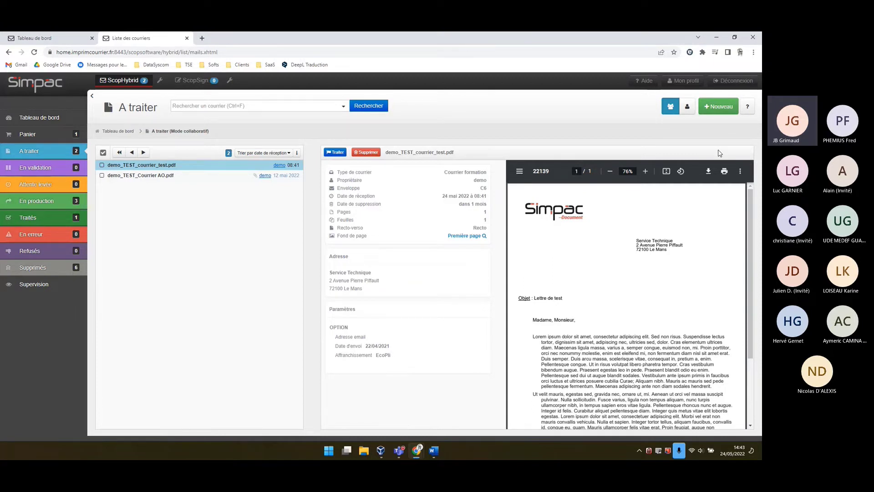
Return to the ScopHybrid dashboard and open the list of letters to process from the distribution chart.
{"action": "left_click", "coordinate": [123, 80]}
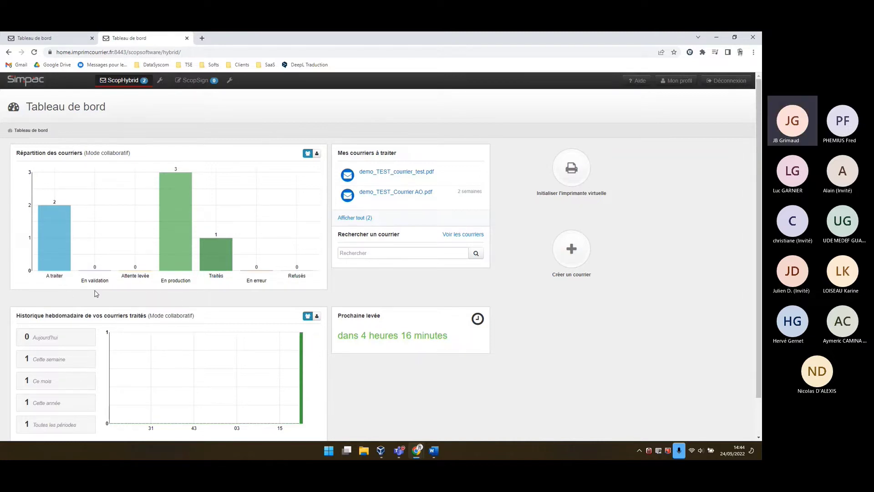
{"action": "mouse_move", "coordinate": [53, 250]}
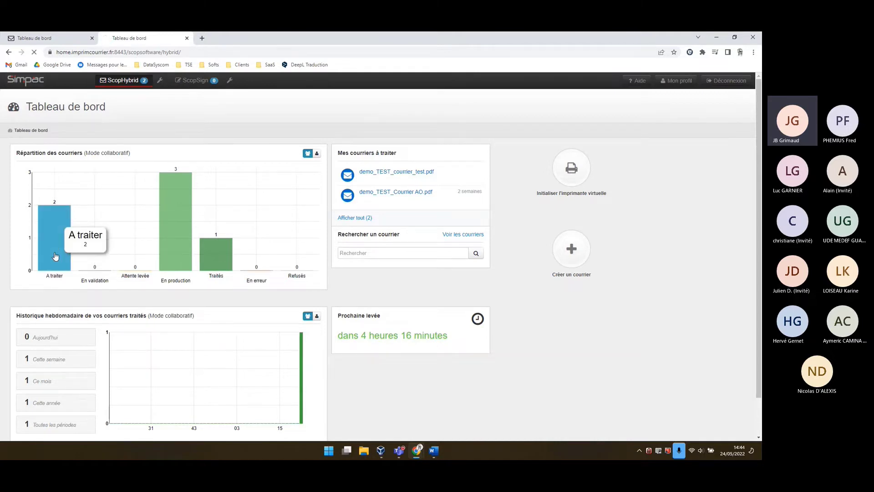
{"action": "left_click", "coordinate": [53, 238]}
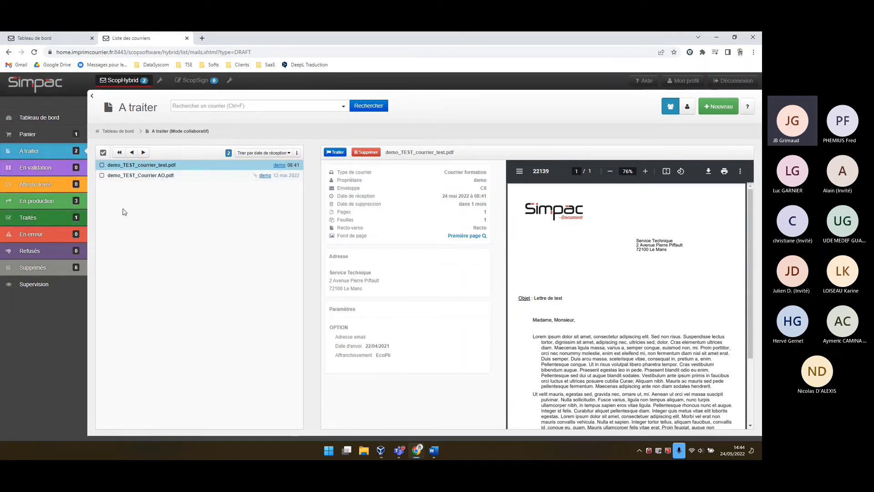
Open the "En production" list and view the details of demo_TEST_publipostage.pdf.
{"action": "left_click", "coordinate": [31, 201]}
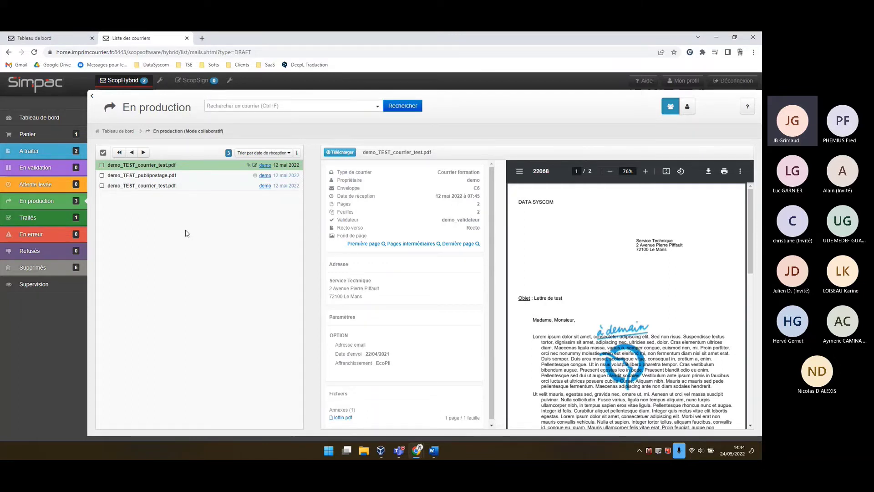
{"action": "left_click", "coordinate": [233, 177]}
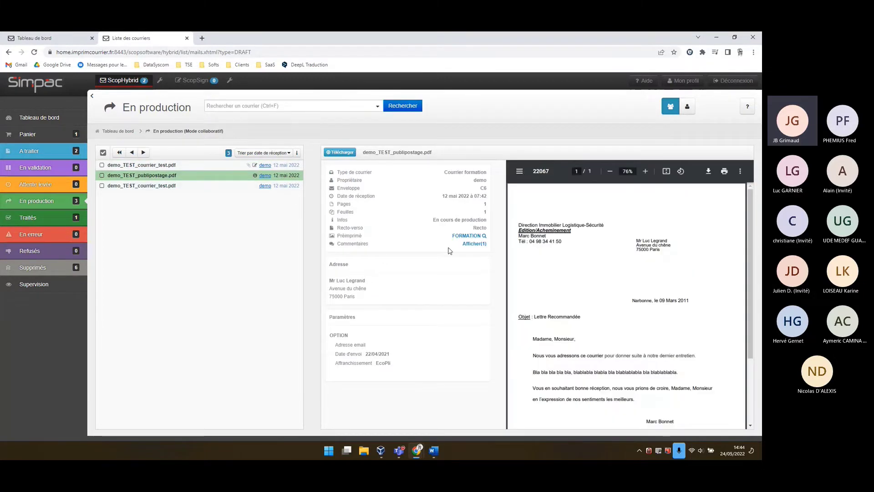
Show the comments on the "En production" mailing letter and the "Traités" letter, and return to the "A traiter" list.
{"action": "left_click", "coordinate": [475, 244]}
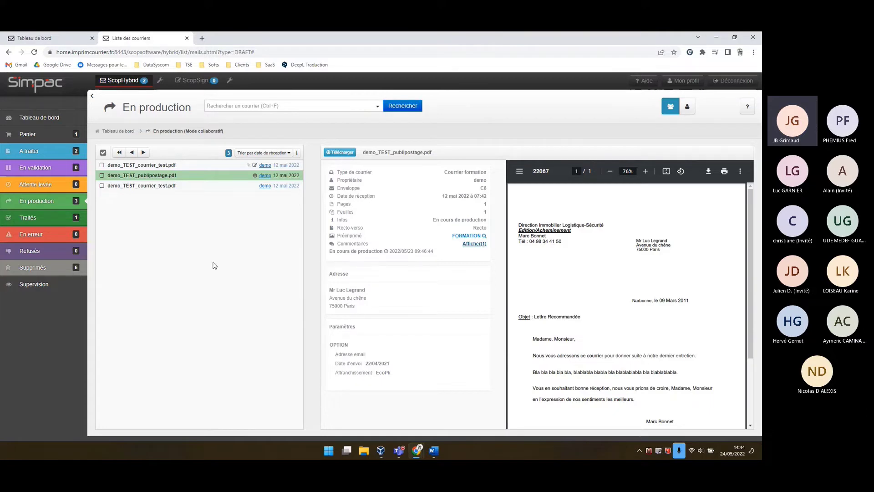
{"action": "left_click", "coordinate": [57, 217]}
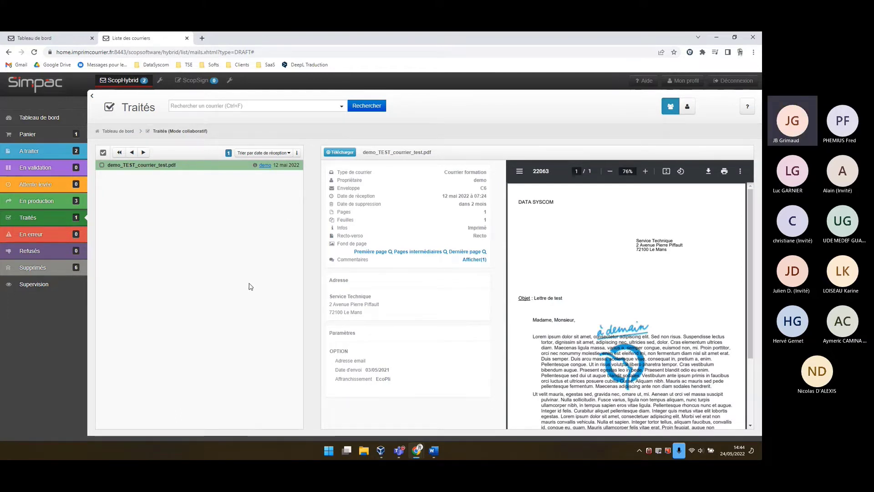
{"action": "left_click", "coordinate": [474, 260]}
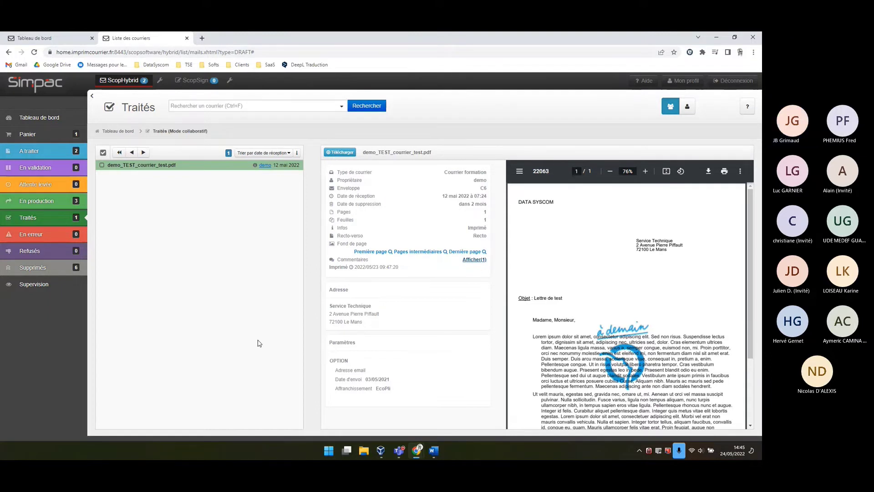
{"action": "left_click", "coordinate": [29, 151]}
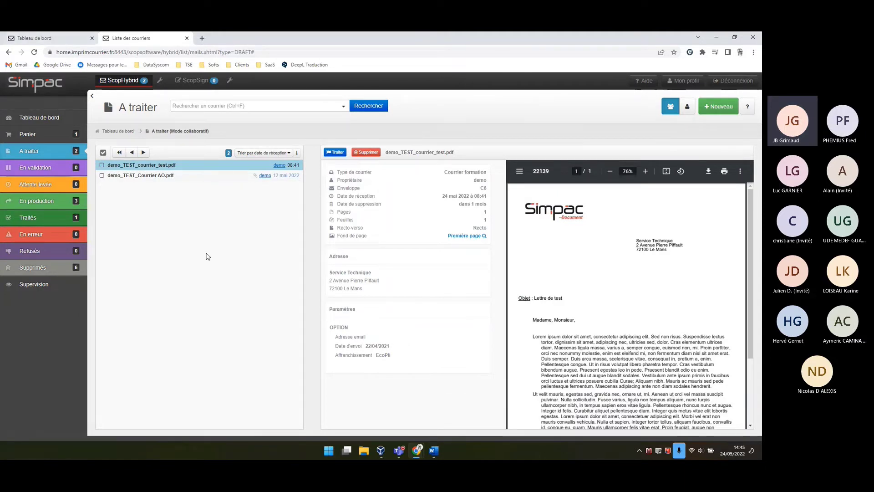
Switch to publipostage.docx in Word and review its two merged letters.
{"action": "left_click", "coordinate": [434, 451]}
{"action": "left_click", "coordinate": [472, 368]}
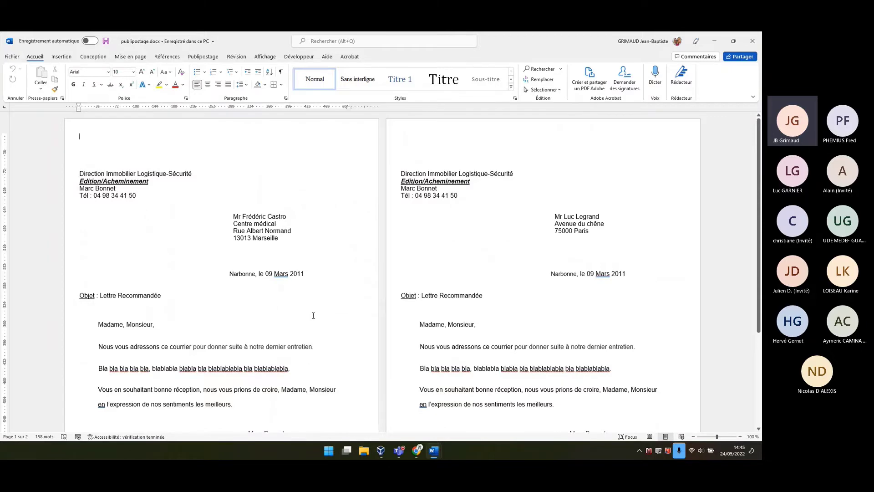
{"action": "scroll", "coordinate": [496, 290], "scroll_direction": "down", "scroll_amount": 5}
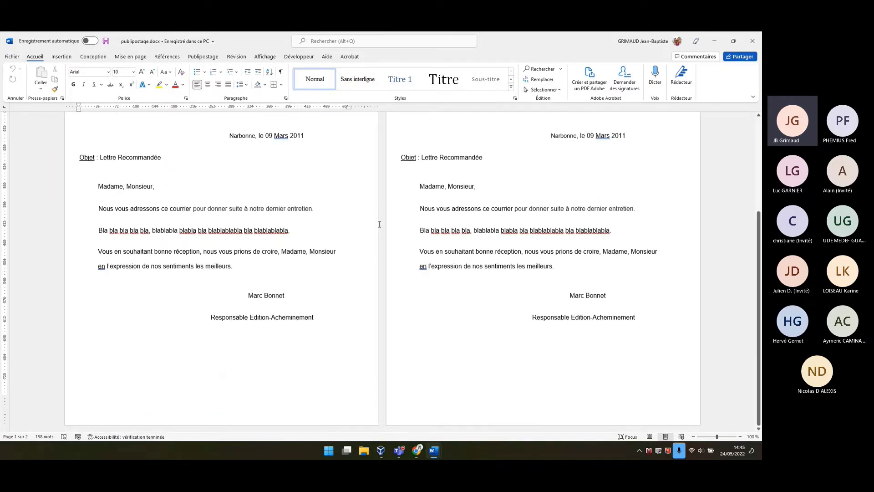
{"action": "scroll", "coordinate": [390, 223], "scroll_direction": "up", "scroll_amount": 5}
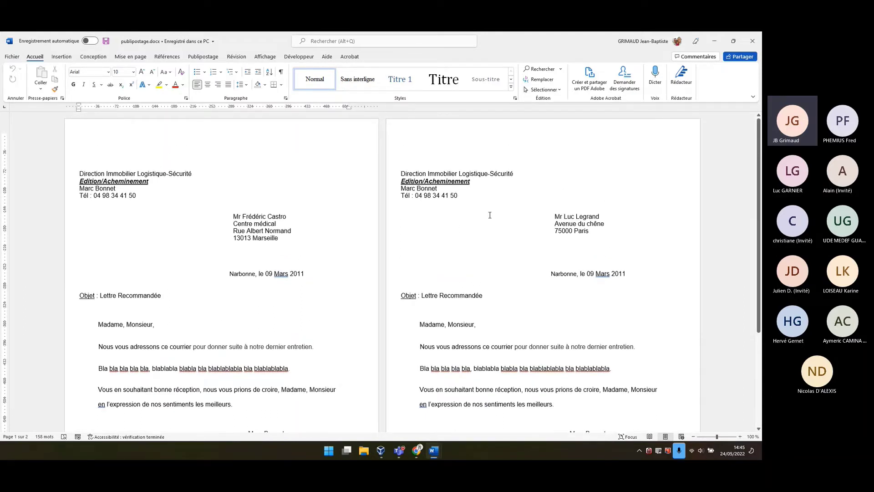
Print publipostage.docx to the Simpac virtual printer and create a "Déjà prêt (depuis MS Word...)" mailing of type Courrier formation.
{"action": "left_click", "coordinate": [11, 57]}
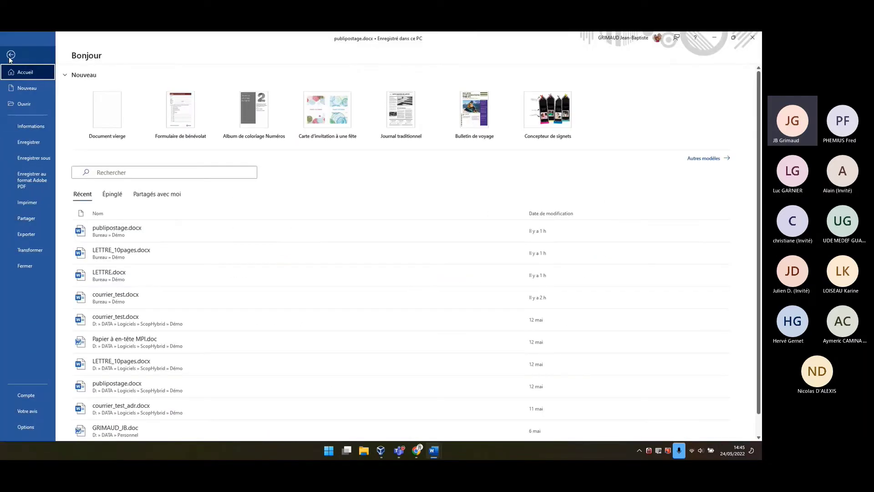
{"action": "left_click", "coordinate": [40, 202]}
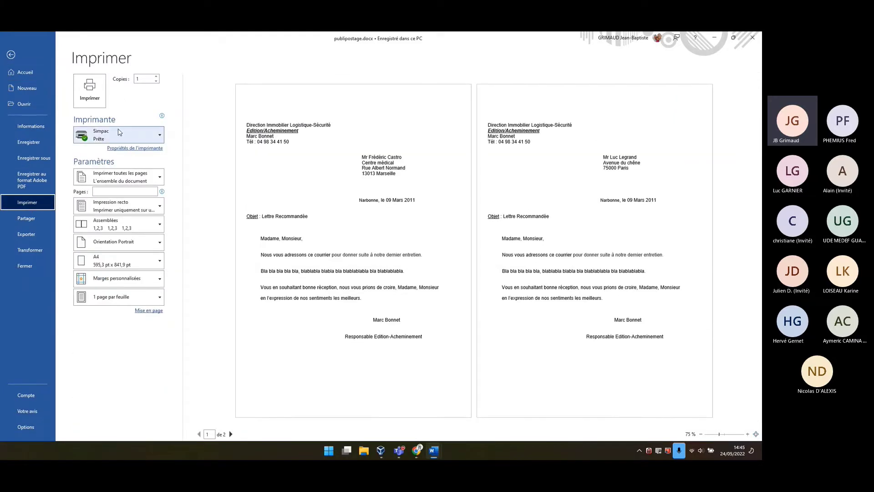
{"action": "left_click", "coordinate": [94, 90]}
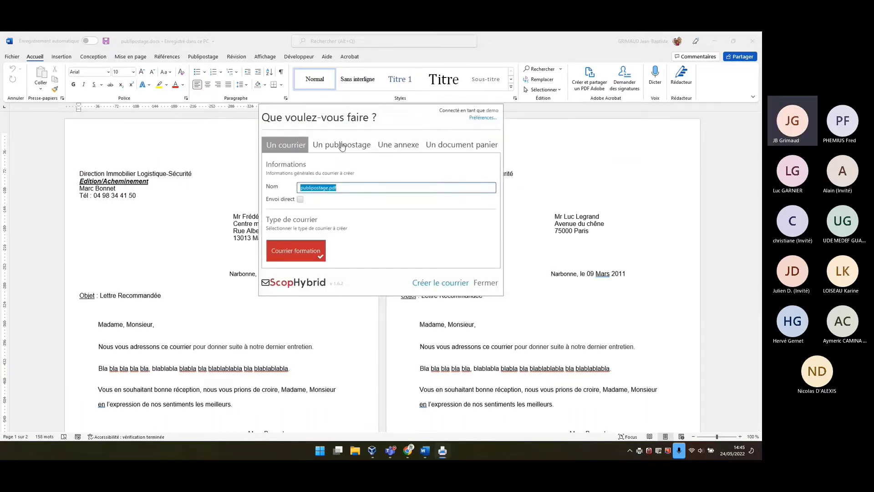
{"action": "left_click", "coordinate": [342, 145]}
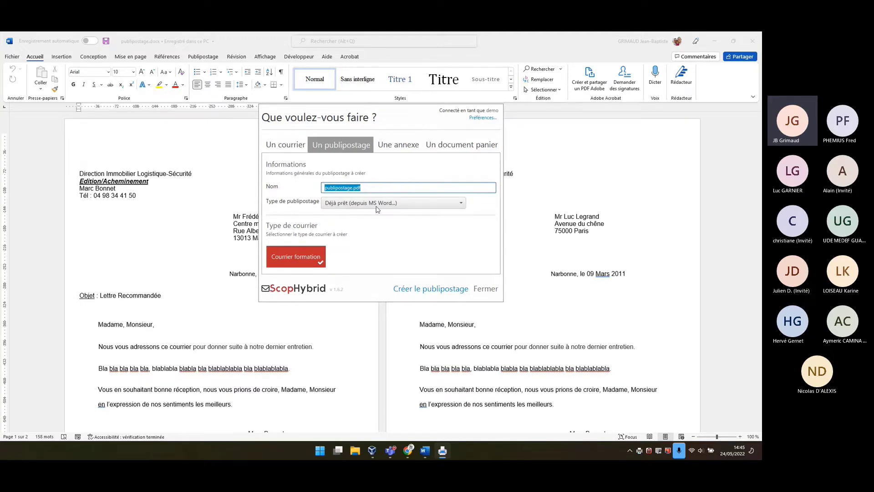
{"action": "left_click", "coordinate": [444, 290]}
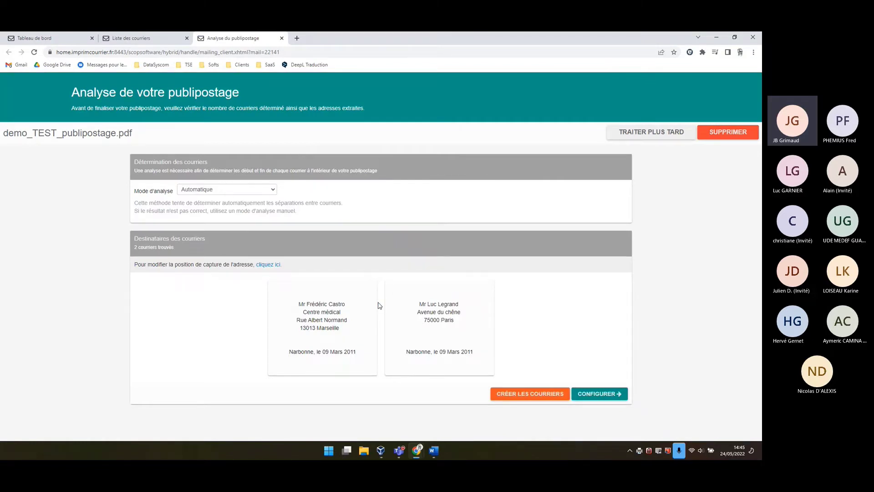
Keep the analysis mode on Automatique and redraw the address capture zone tightly around the recipient block, excluding the date line.
{"action": "left_click", "coordinate": [261, 190]}
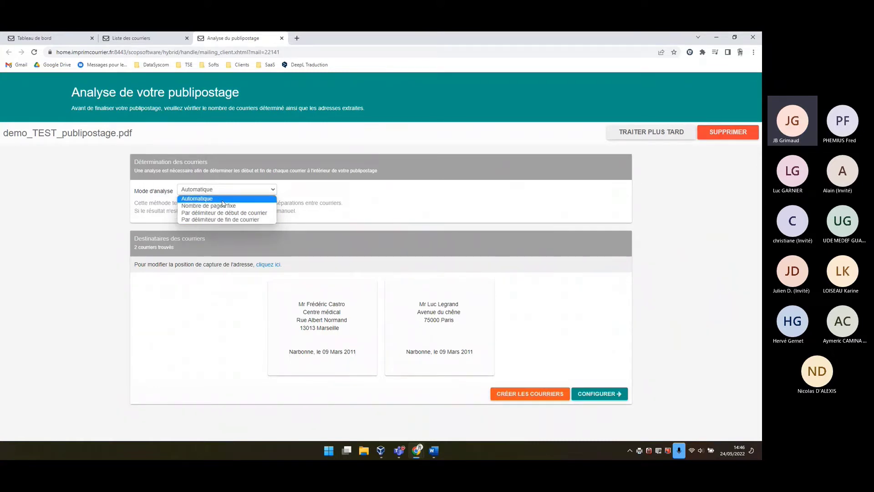
{"action": "left_click", "coordinate": [196, 198]}
{"action": "left_click", "coordinate": [273, 264]}
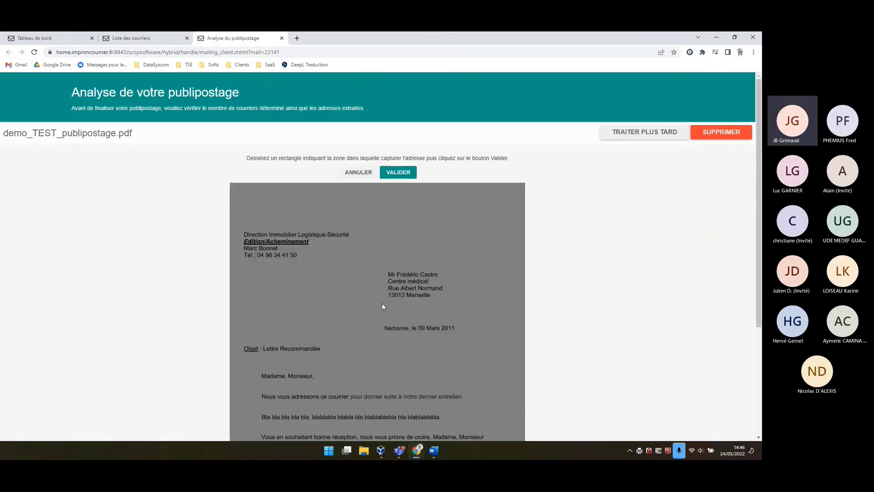
{"action": "mouse_move", "coordinate": [377, 261]}
{"action": "left_mouse_down"}
{"action": "mouse_move", "coordinate": [375, 283]}
{"action": "mouse_move", "coordinate": [460, 316]}
{"action": "mouse_move", "coordinate": [483, 313]}
{"action": "left_mouse_up"}
{"action": "left_click", "coordinate": [403, 173]}
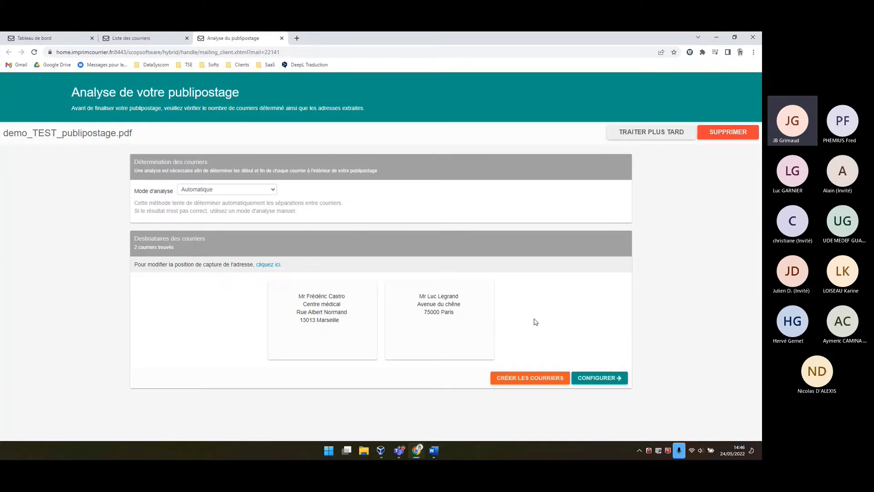
Proceed to the mailing's send configuration and expand the options for adding annexes and inserts.
{"action": "left_click", "coordinate": [565, 378]}
{"action": "left_click", "coordinate": [608, 377]}
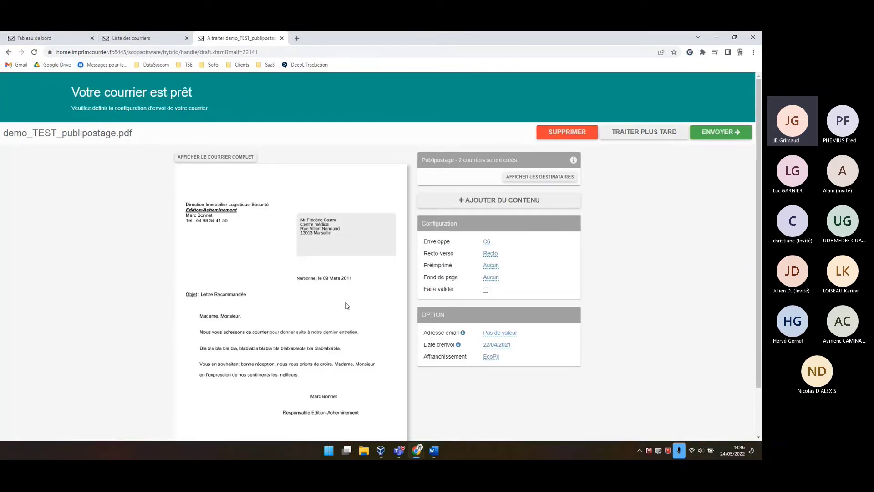
{"action": "left_click", "coordinate": [500, 203]}
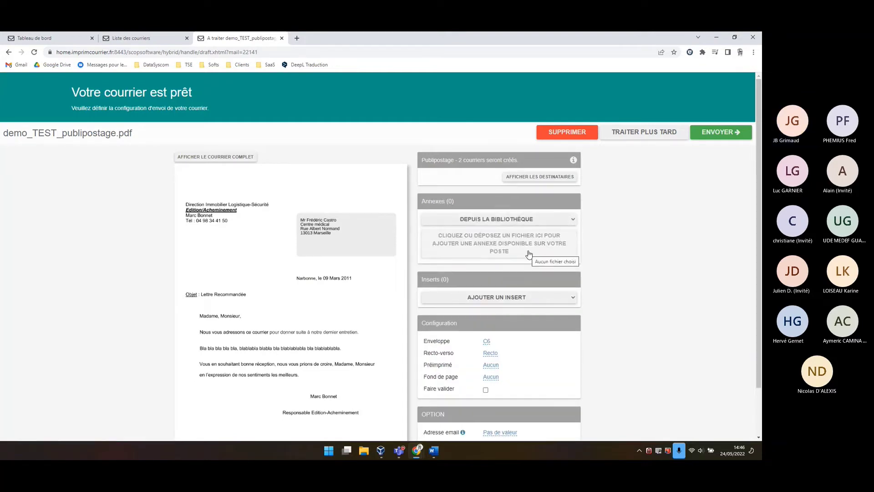
Review the available envelope (Enveloppe) and postage (Affranchissement) choices for the mailing, keeping C6 and EcoPli.
{"action": "left_click", "coordinate": [485, 341]}
{"action": "left_click", "coordinate": [504, 343]}
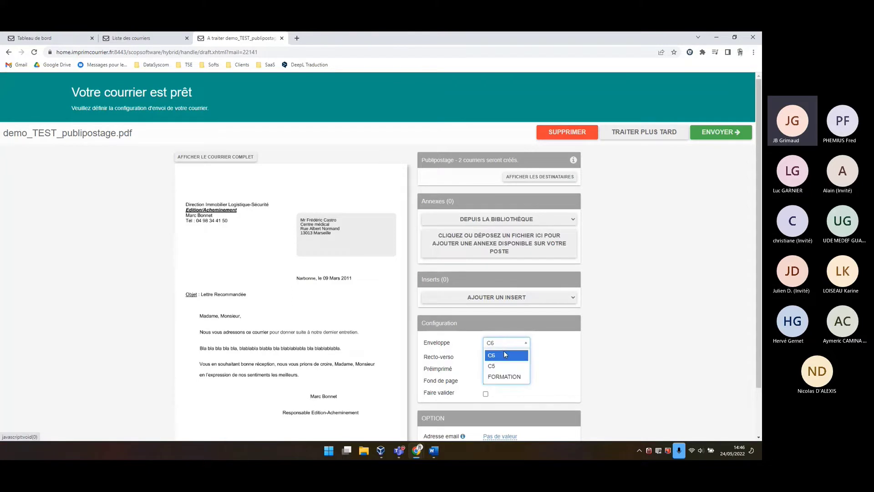
{"action": "left_click", "coordinate": [512, 344]}
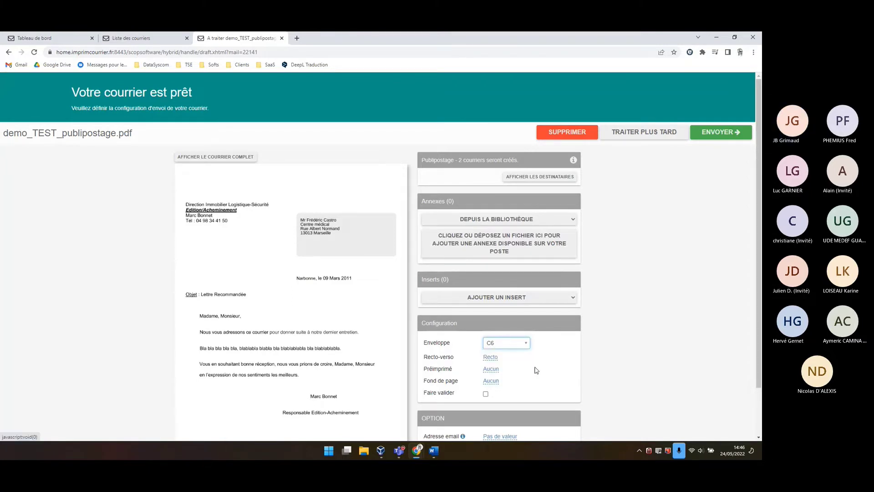
{"action": "scroll", "coordinate": [496, 392], "scroll_direction": "down", "scroll_amount": 1}
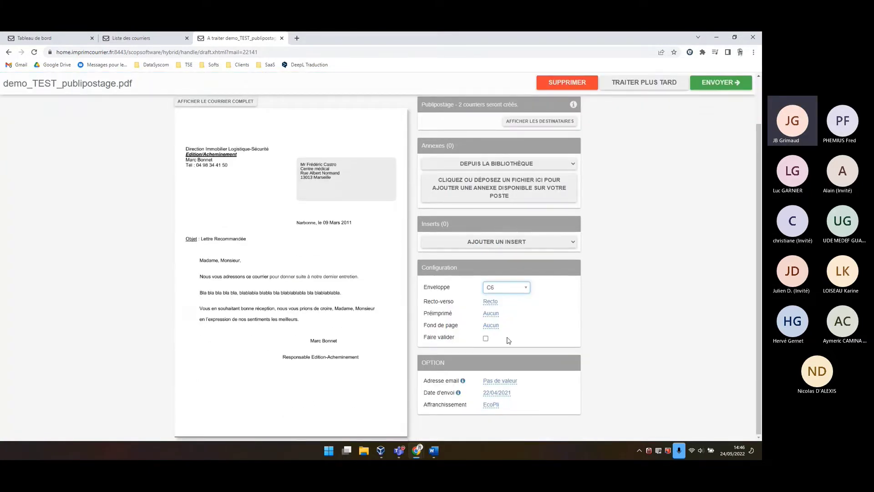
{"action": "left_click", "coordinate": [493, 409]}
{"action": "left_click", "coordinate": [495, 402]}
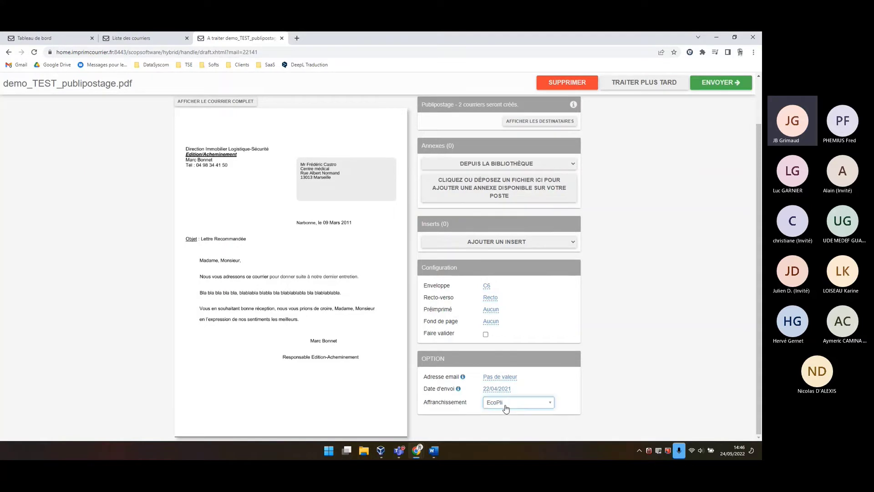
{"action": "left_click", "coordinate": [526, 404]}
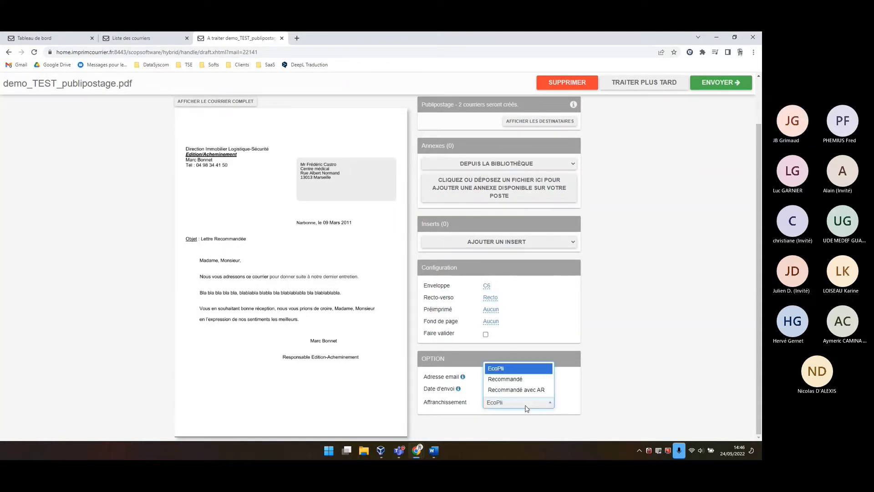
{"action": "left_click", "coordinate": [580, 376]}
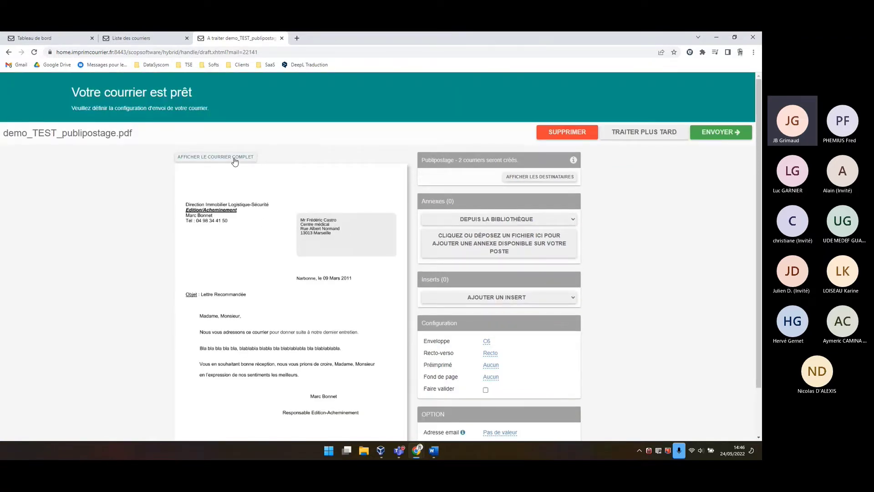
Preview the complete letter, close the preview and send the mailing.
{"action": "left_click", "coordinate": [235, 161]}
{"action": "scroll", "coordinate": [382, 227], "scroll_direction": "down", "scroll_amount": 2}
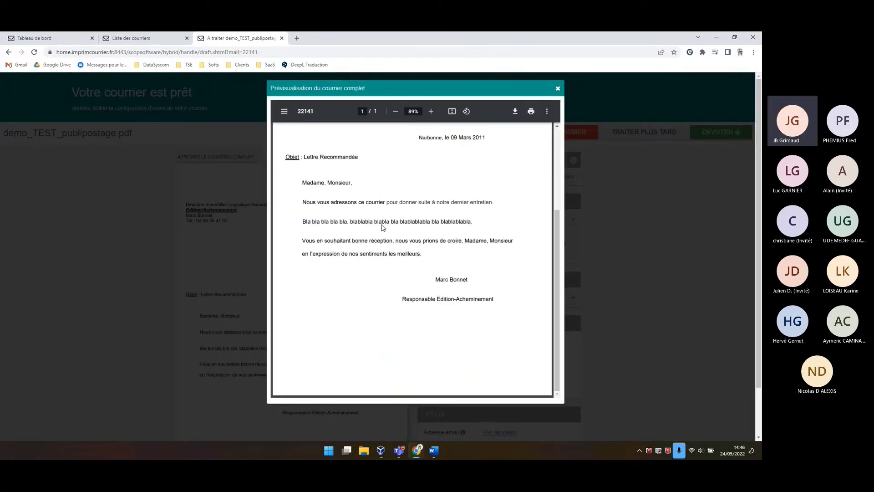
{"action": "left_click", "coordinate": [557, 90]}
{"action": "left_click", "coordinate": [716, 135]}
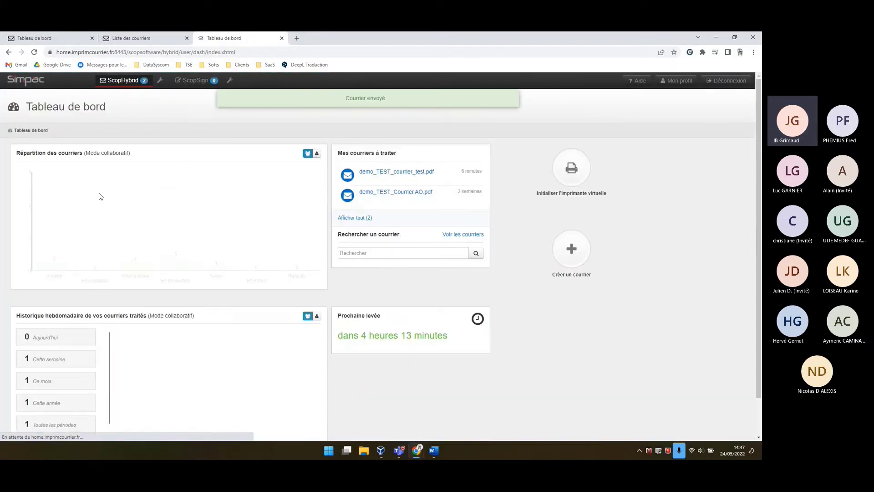
Open the "Attente levée" list from the dashboard chart and view each of the mailing's letters.
{"action": "left_click", "coordinate": [138, 250]}
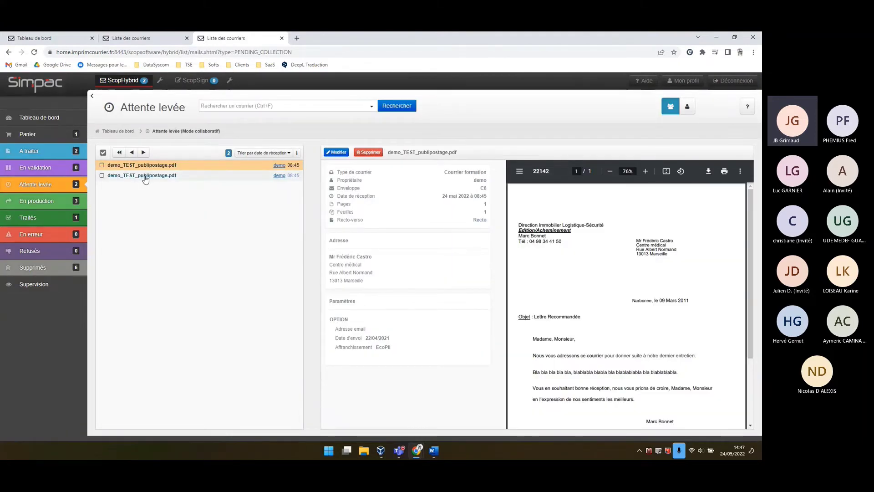
{"action": "left_click", "coordinate": [146, 177]}
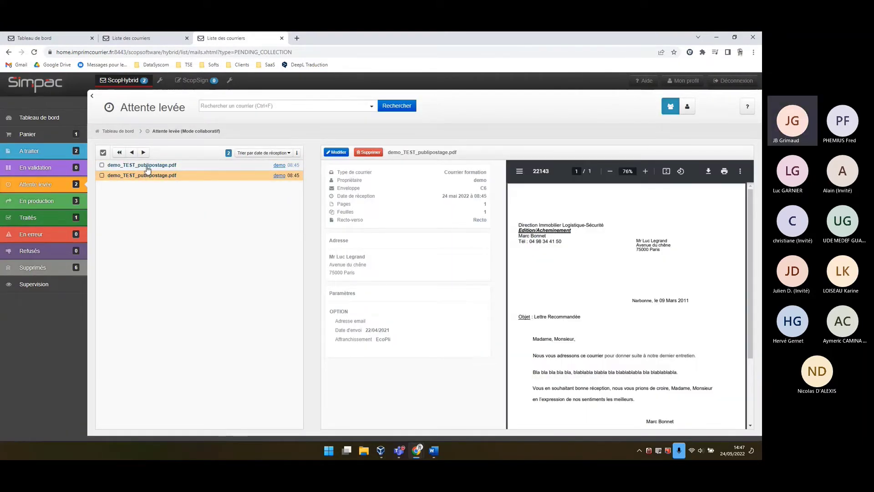
{"action": "key", "text": "Up"}
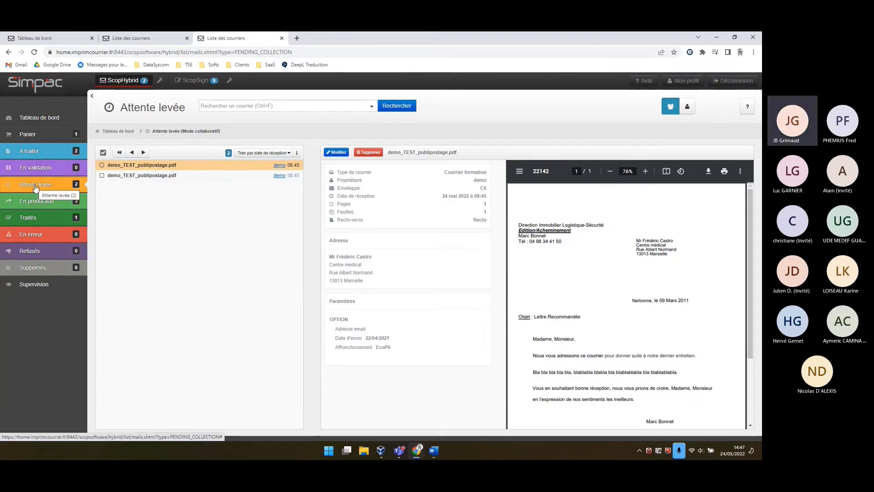
Delete the second demo_TEST_publipostage.pdf letter, addressed to 75000 Paris, from the "Attente levée" list.
{"action": "left_click", "coordinate": [225, 176]}
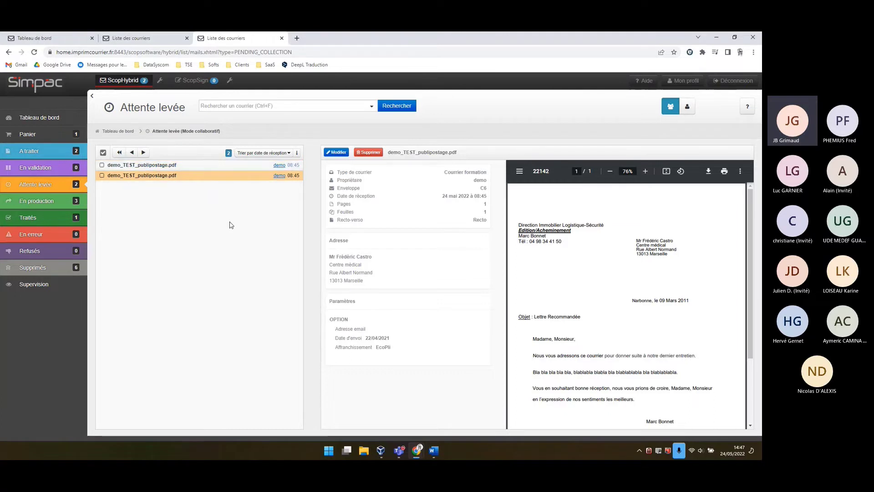
{"action": "left_click", "coordinate": [368, 152]}
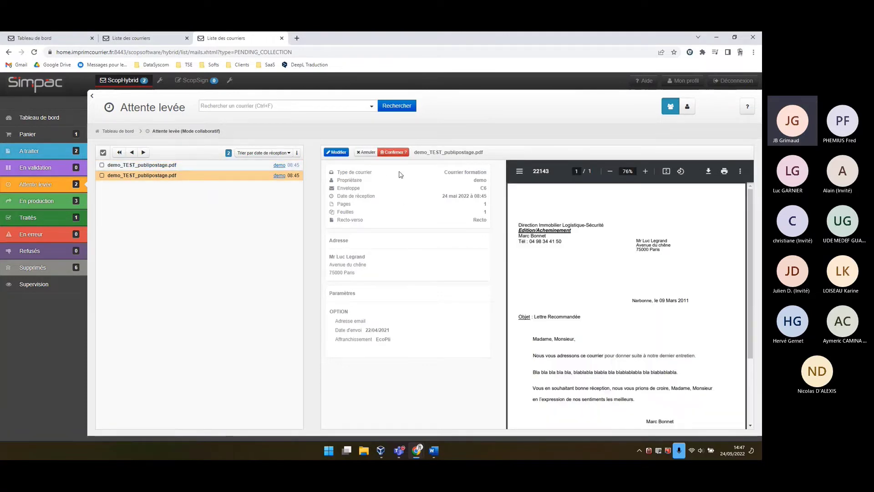
{"action": "left_click", "coordinate": [393, 152]}
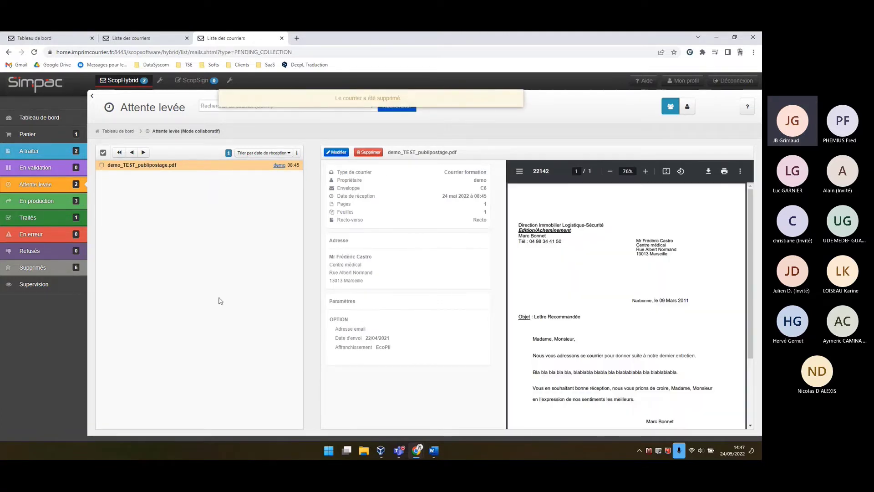
Reopen the remaining mailing letter for modification and defer it to the "A traiter" list with "Traiter plus tard".
{"action": "left_click", "coordinate": [342, 152]}
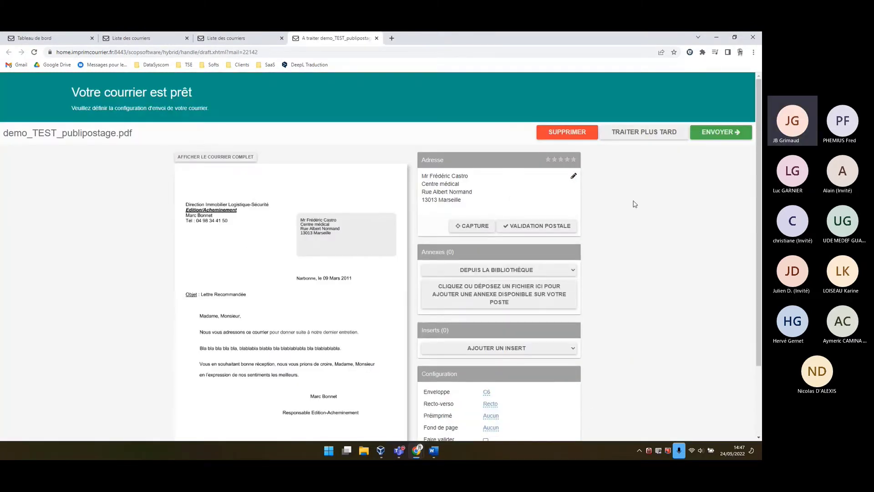
{"action": "left_click", "coordinate": [654, 135]}
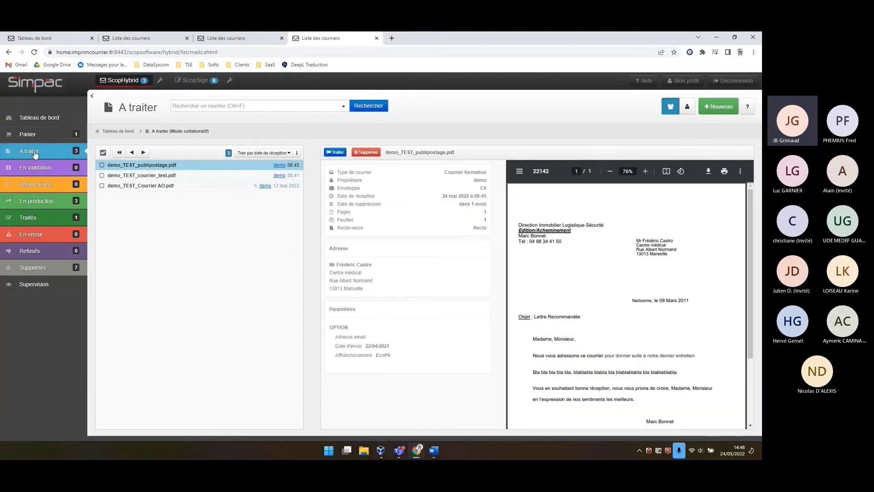
{"action": "left_click", "coordinate": [35, 153]}
Open publipostage.docx from the Démo folder in File Explorer.
{"action": "left_click", "coordinate": [363, 451]}
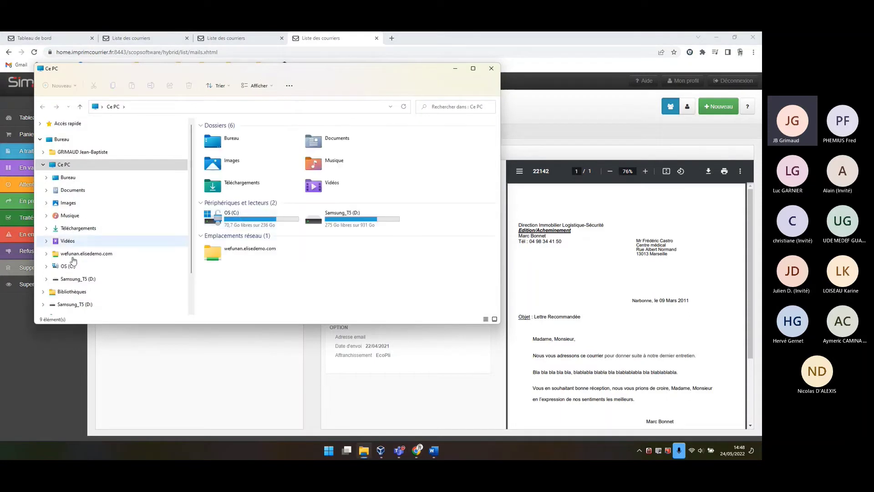
{"action": "scroll", "coordinate": [73, 273], "scroll_direction": "down", "scroll_amount": 2}
{"action": "scroll", "coordinate": [73, 273], "scroll_direction": "up", "scroll_amount": 2}
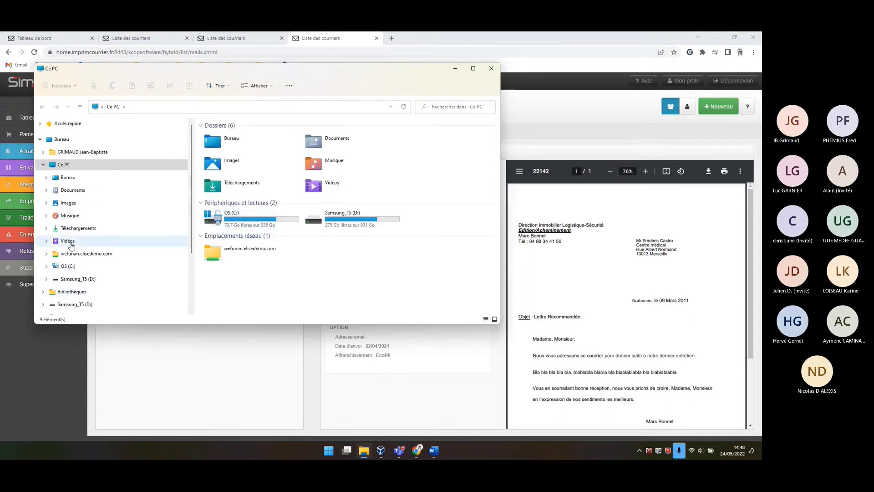
{"action": "scroll", "coordinate": [73, 294], "scroll_direction": "down", "scroll_amount": 3}
{"action": "scroll", "coordinate": [73, 307], "scroll_direction": "down", "scroll_amount": 1}
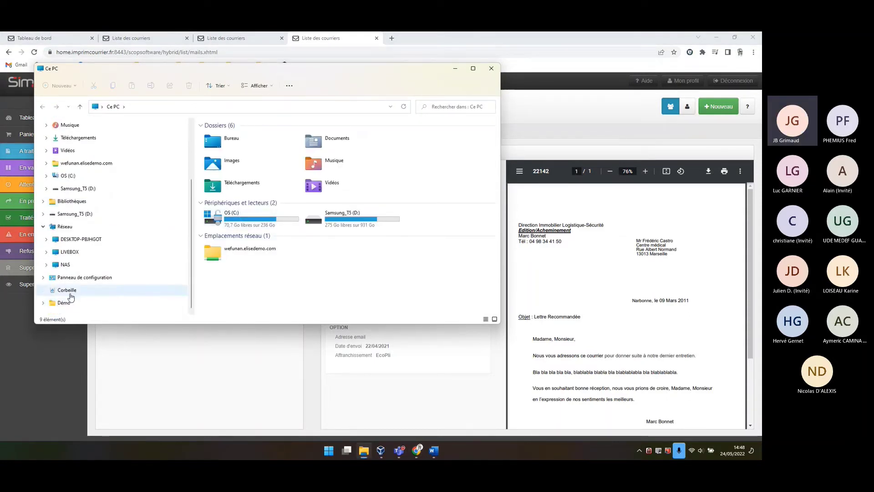
{"action": "left_click", "coordinate": [64, 303]}
{"action": "scroll", "coordinate": [241, 226], "scroll_direction": "down", "scroll_amount": 7}
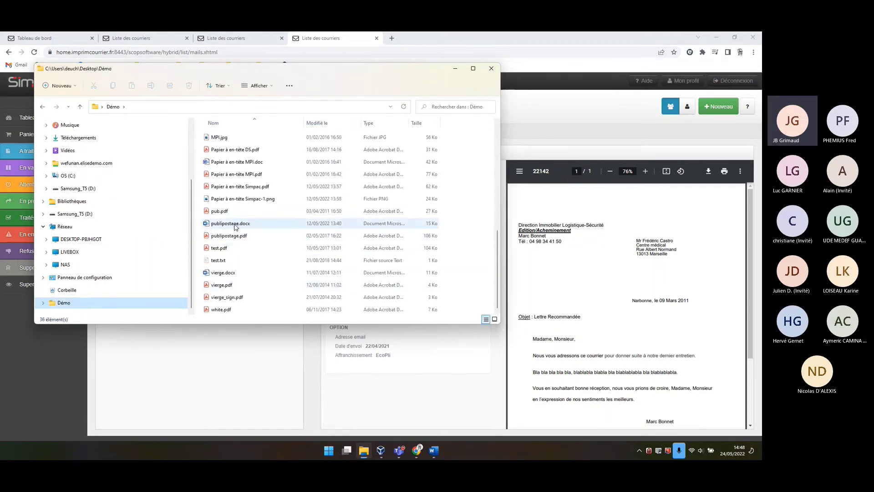
{"action": "double_click", "coordinate": [233, 223]}
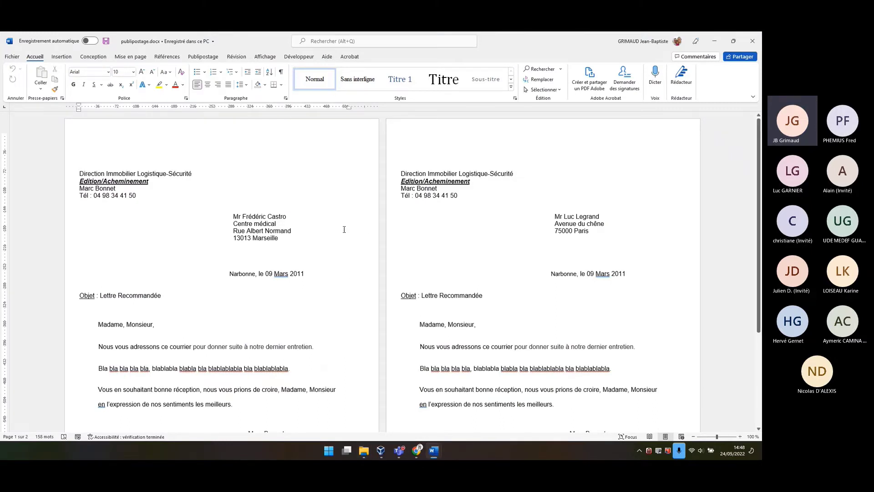
Switch to courrier_test.docx in Word and remove the recipient address block, leaving blank lines in its place.
{"action": "left_click", "coordinate": [432, 444]}
{"action": "left_click", "coordinate": [390, 393]}
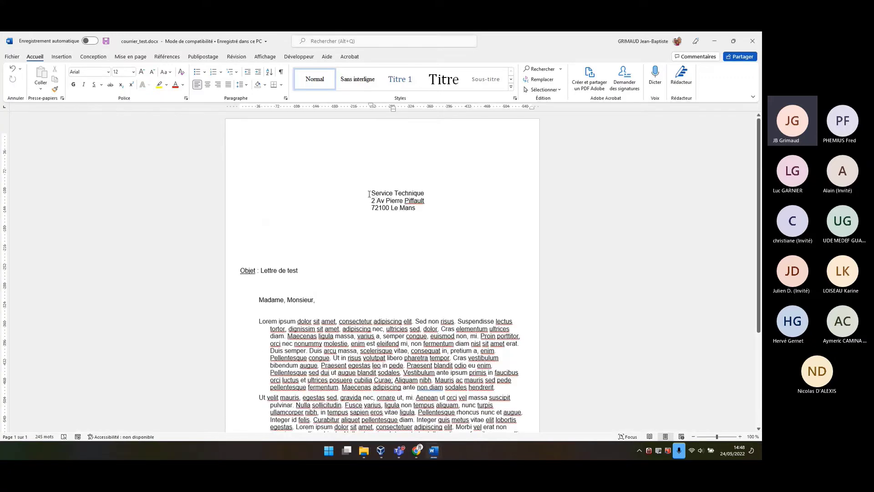
{"action": "left_click_drag", "start_coordinate": [369, 194], "coordinate": [415, 208]}
{"action": "key", "text": "Delete"}
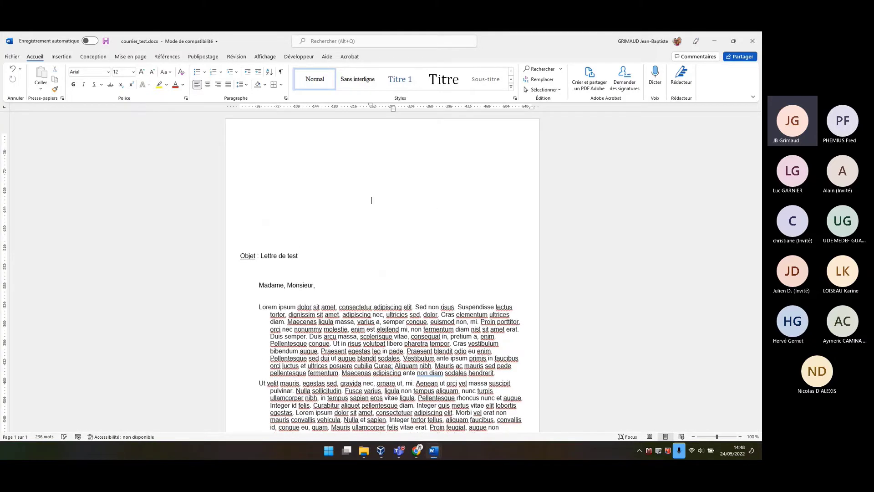
{"action": "key", "text": "Return"}
{"action": "key", "text": "Return"}
Print the letter to ScopHybrid and create a mailing of type "Courrier seul pour plusieurs destinataires depuis un fichier CSV".
{"action": "key", "text": "ctrl+p"}
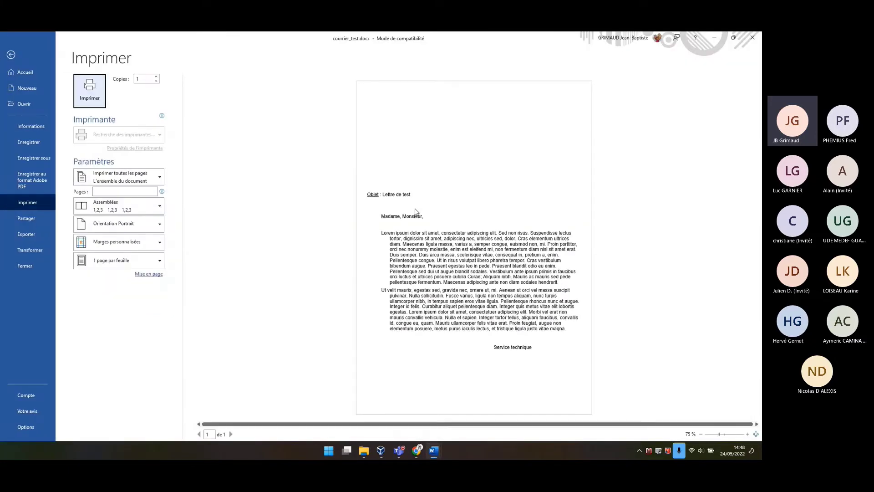
{"action": "left_click", "coordinate": [83, 104]}
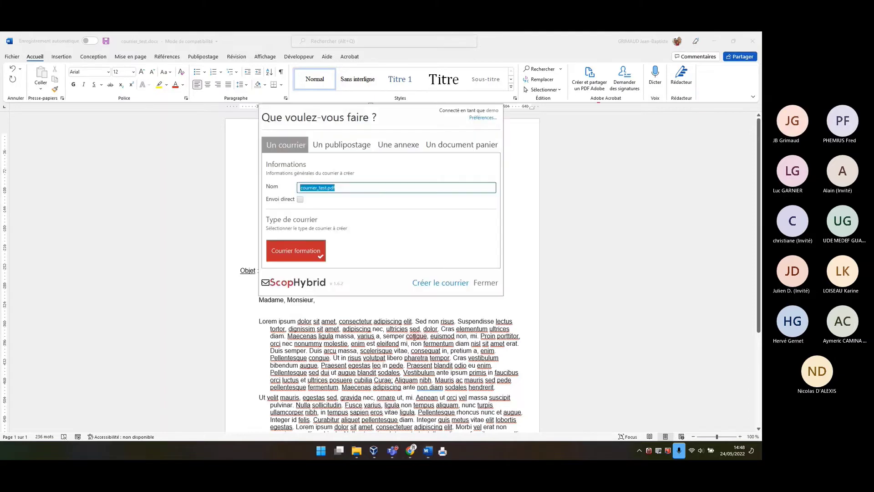
{"action": "left_click", "coordinate": [342, 145]}
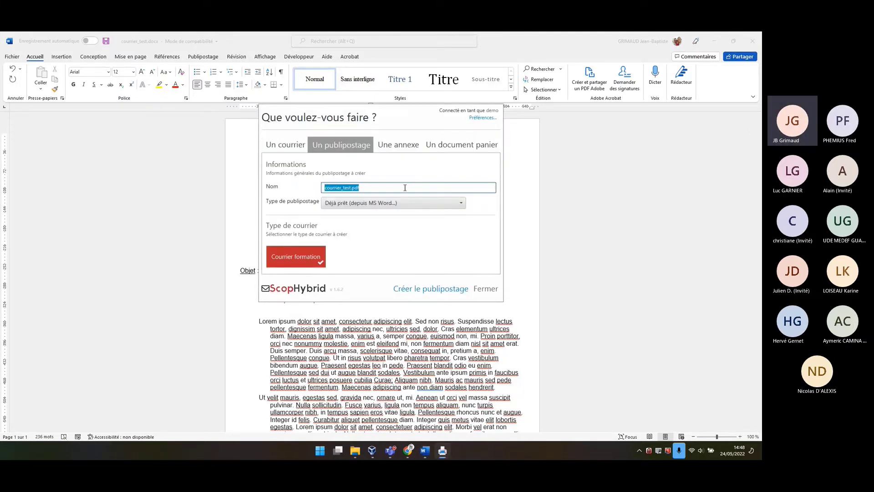
{"action": "left_click", "coordinate": [375, 203]}
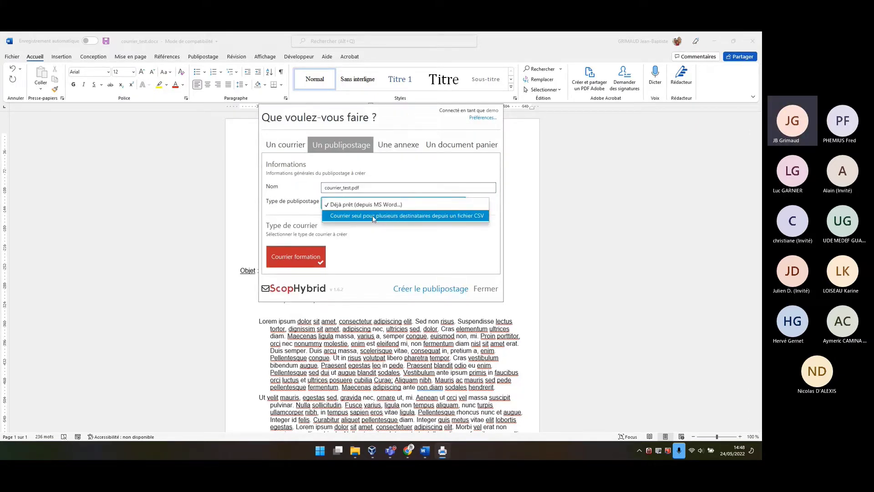
{"action": "left_click", "coordinate": [374, 217]}
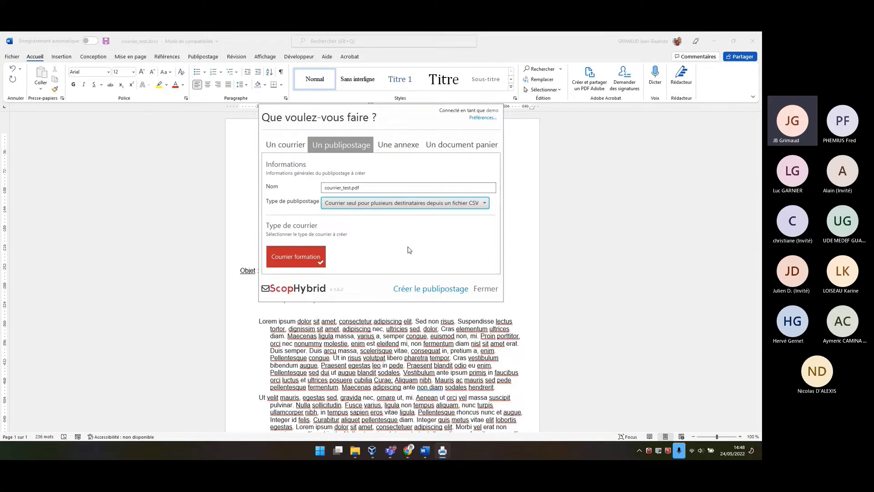
{"action": "left_click", "coordinate": [443, 290]}
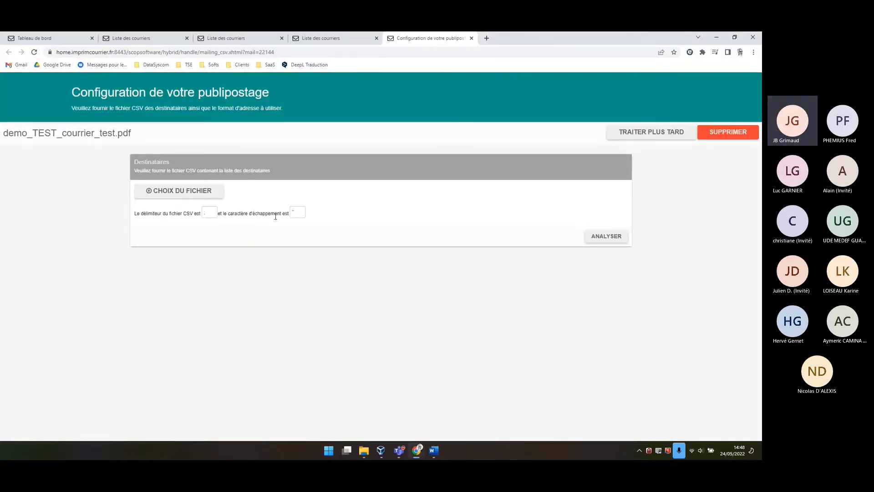
Load adresses.csv from the Démo folder as the mailing's recipient file and analyse it.
{"action": "left_click", "coordinate": [193, 194]}
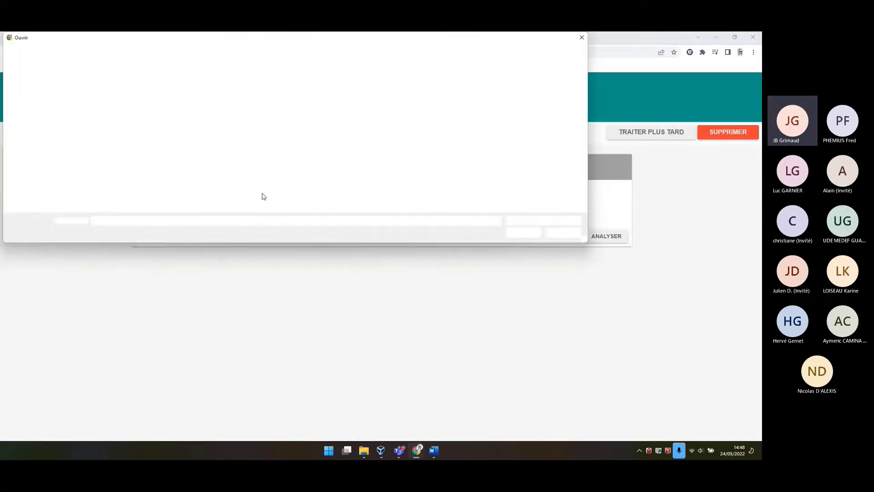
{"action": "left_click", "coordinate": [158, 101]}
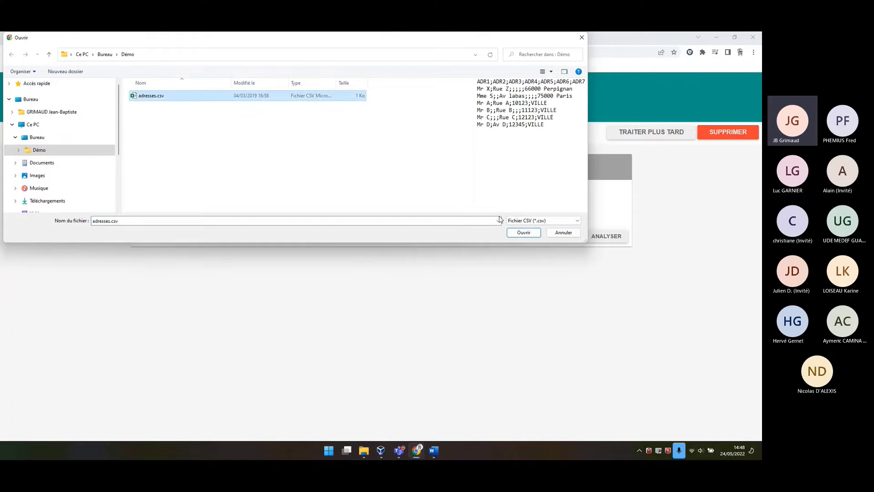
{"action": "left_click", "coordinate": [524, 233]}
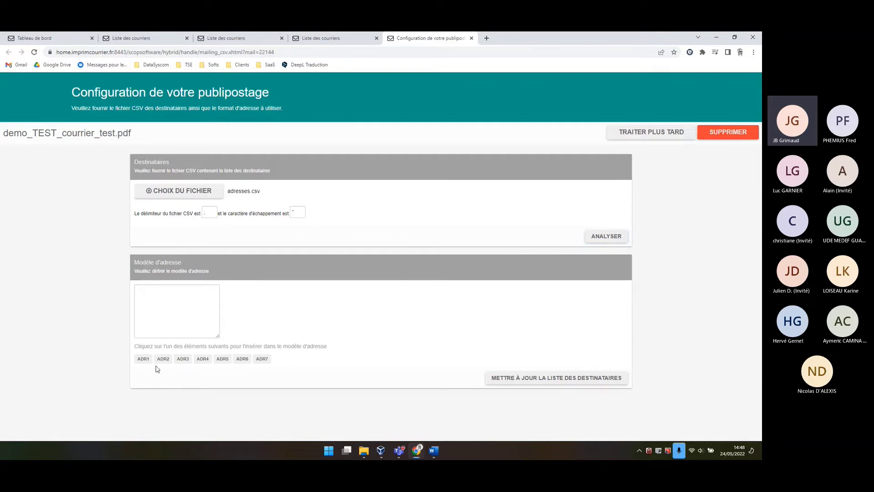
Build the address template from fields ADR1 through ADR7 and update the recipient list.
{"action": "left_click", "coordinate": [142, 358]}
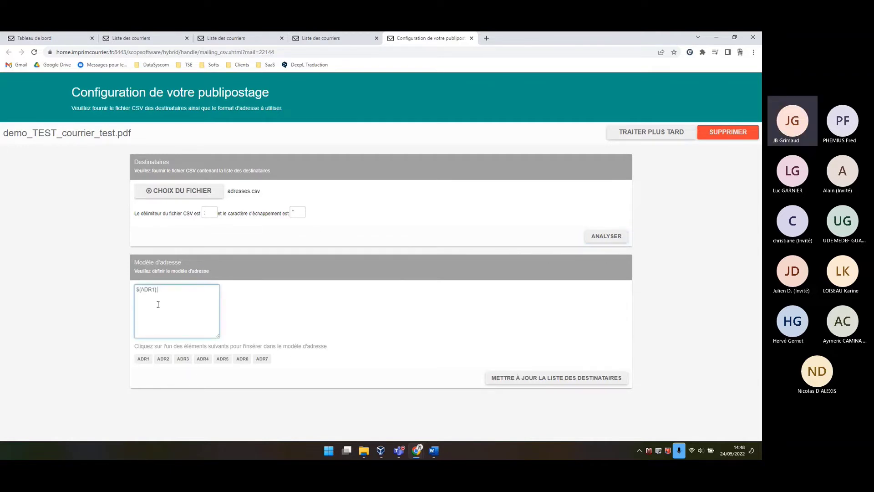
{"action": "left_click", "coordinate": [163, 359]}
{"action": "left_click", "coordinate": [182, 359]}
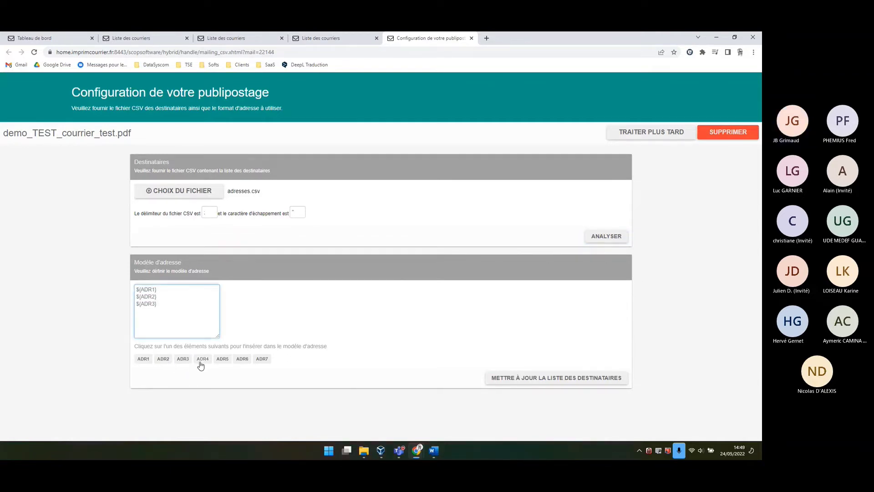
{"action": "left_click", "coordinate": [202, 359]}
{"action": "left_click", "coordinate": [222, 359]}
{"action": "left_click", "coordinate": [243, 359]}
{"action": "left_click", "coordinate": [259, 359]}
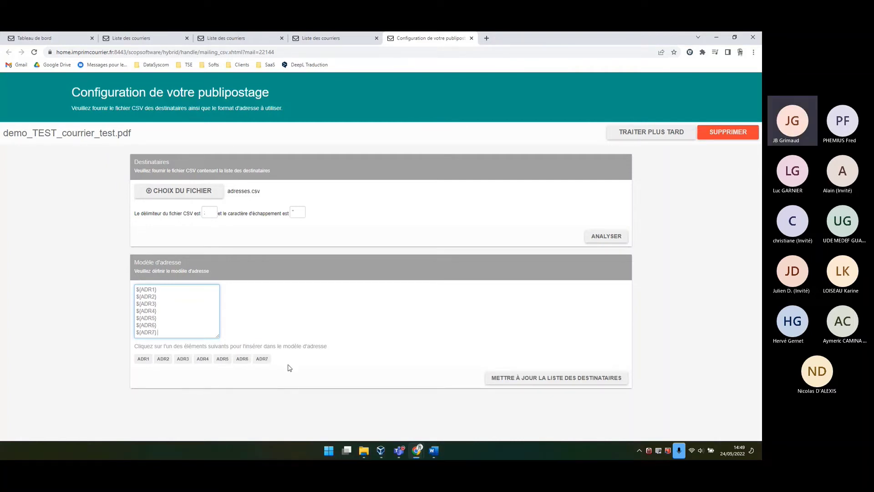
{"action": "left_click", "coordinate": [555, 379]}
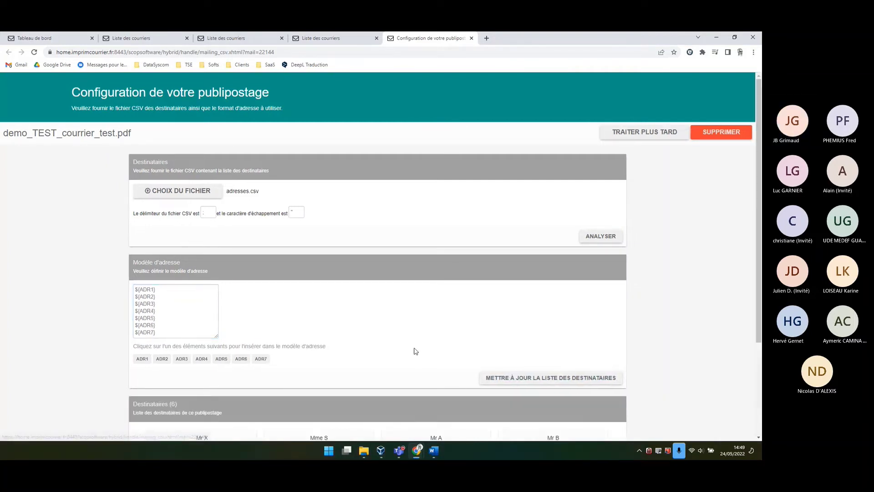
Review the generated recipient addresses and continue to the mailing's send configuration.
{"action": "scroll", "coordinate": [401, 342], "scroll_direction": "down", "scroll_amount": 3}
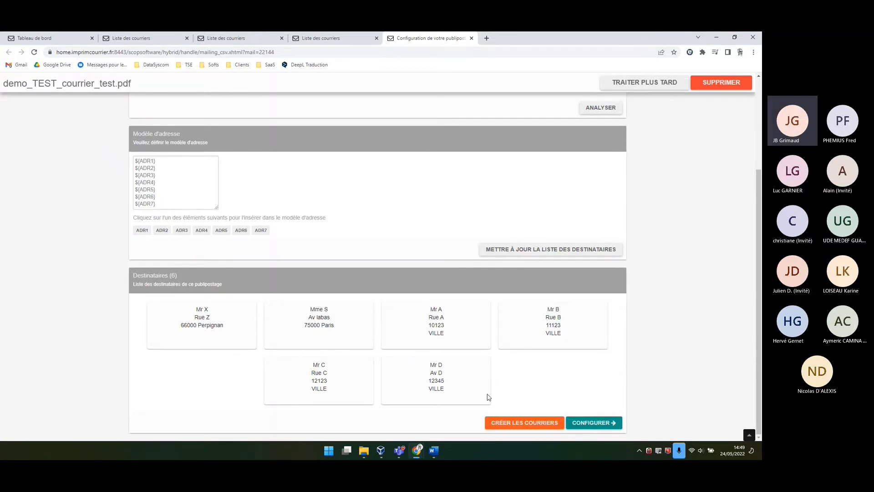
{"action": "left_click", "coordinate": [542, 424]}
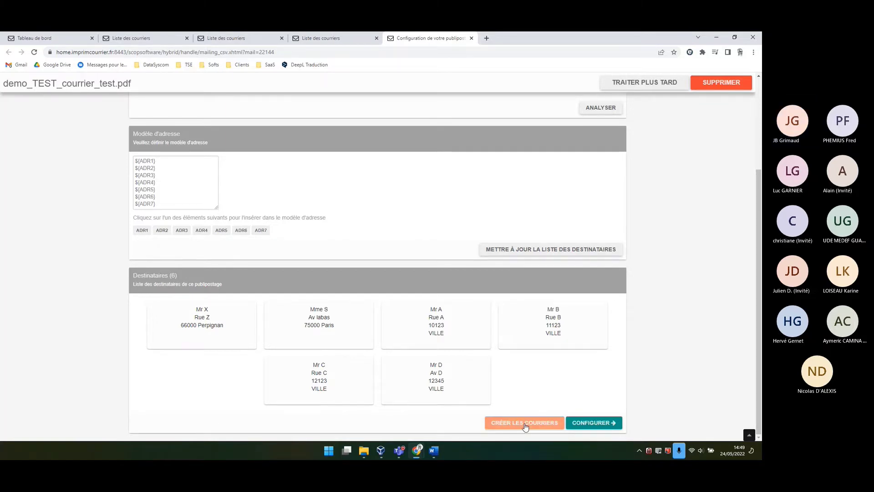
{"action": "left_click", "coordinate": [592, 423]}
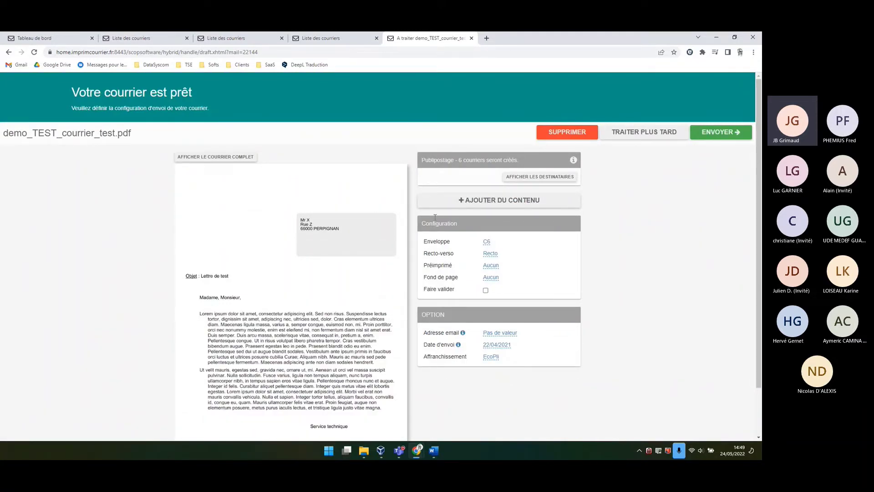
Display the mailing's recipients, close the list and delete the demo_TEST_courrier_test.pdf mailing.
{"action": "left_click", "coordinate": [513, 175]}
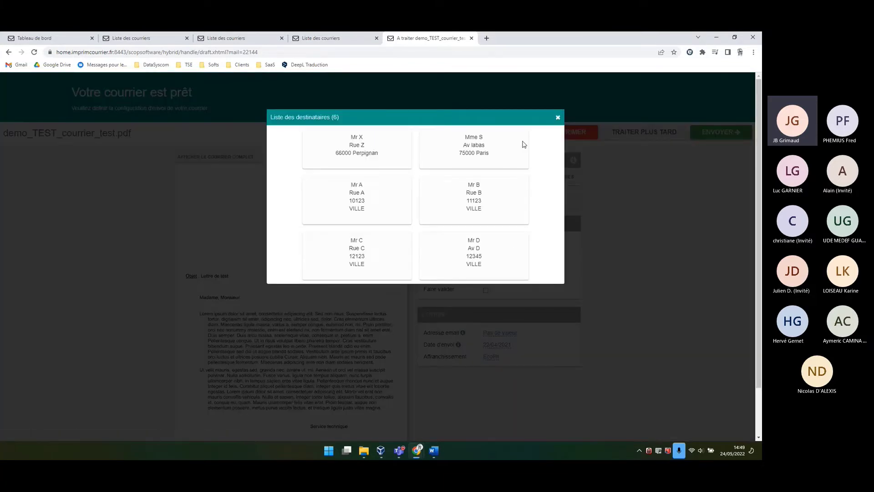
{"action": "left_click", "coordinate": [558, 119]}
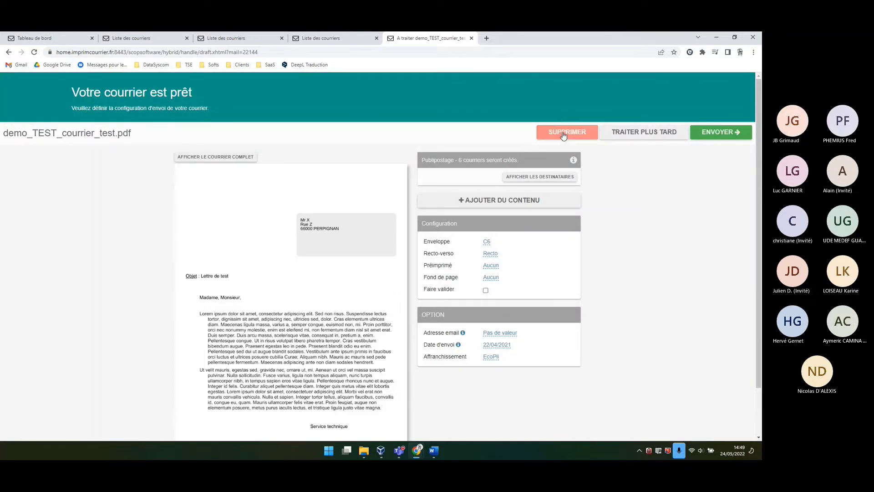
{"action": "left_click", "coordinate": [563, 136]}
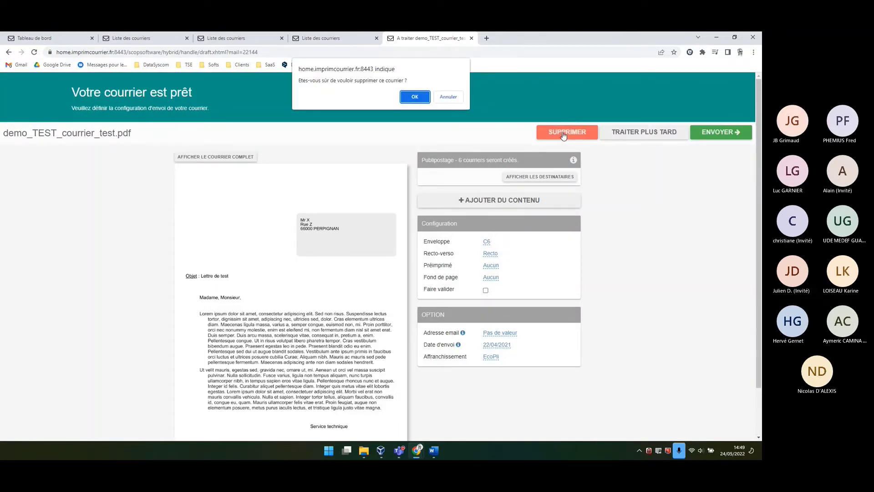
{"action": "left_click", "coordinate": [419, 93]}
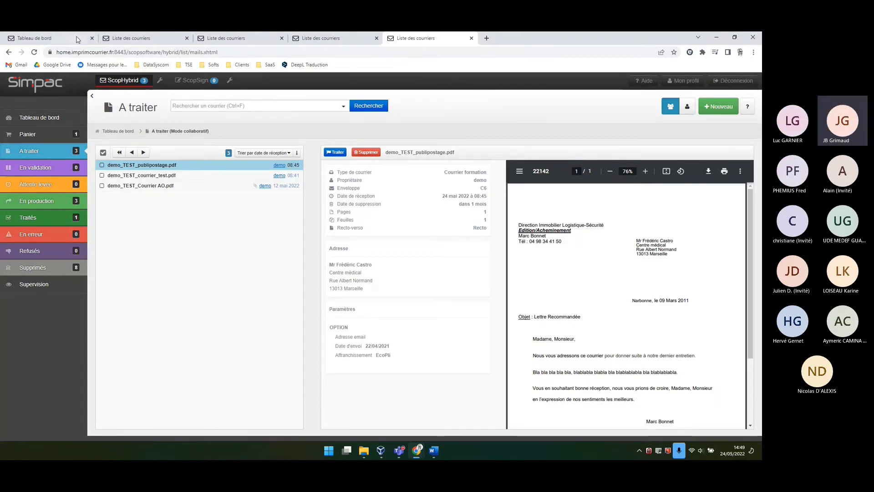
Return to courrier_test.docx in Word and undo the removal of the recipient address.
{"action": "mouse_move", "coordinate": [433, 451]}
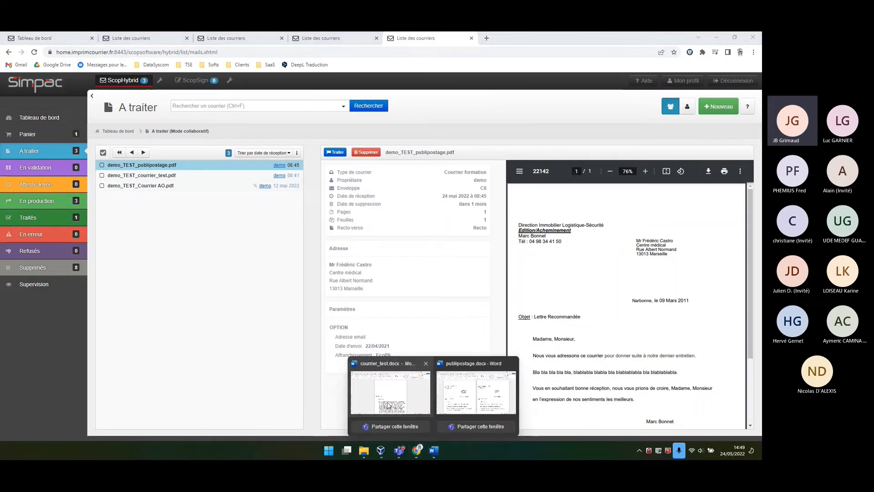
{"action": "left_click", "coordinate": [388, 404]}
{"action": "key", "text": "ctrl+z"}
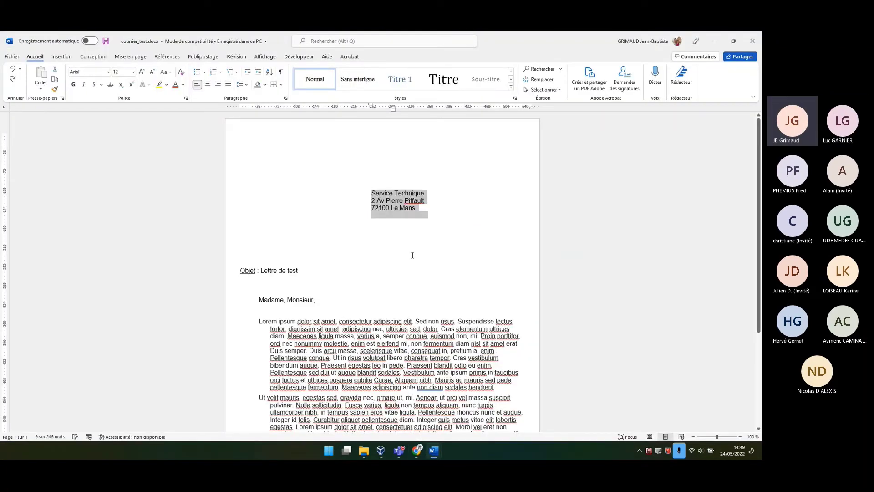
{"action": "left_click", "coordinate": [419, 244]}
Print courrier_test.docx to the Simpac printer and create it as a single "Courrier formation" letter.
{"action": "key", "text": "ctrl+p"}
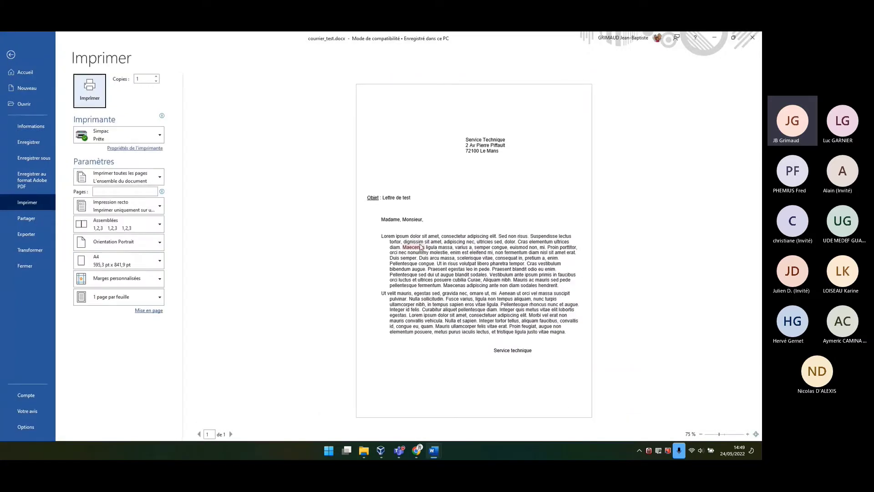
{"action": "left_click", "coordinate": [90, 91]}
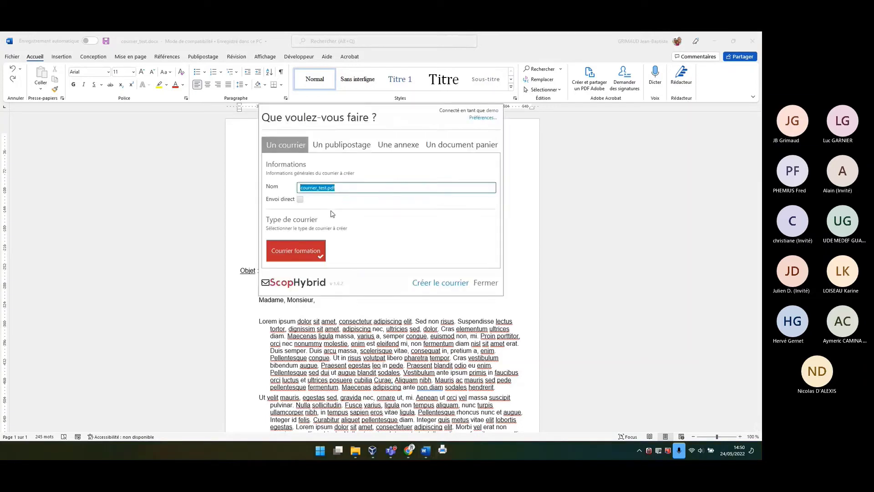
{"action": "left_click", "coordinate": [452, 282]}
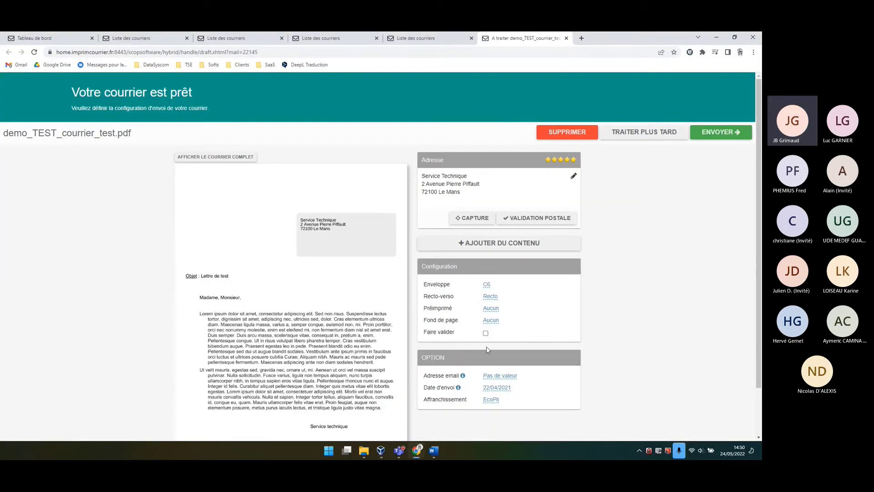
Enable "Faire valider" for the demo_TEST_courrier_test.pdf letter and submit it for validation.
{"action": "left_click", "coordinate": [486, 333]}
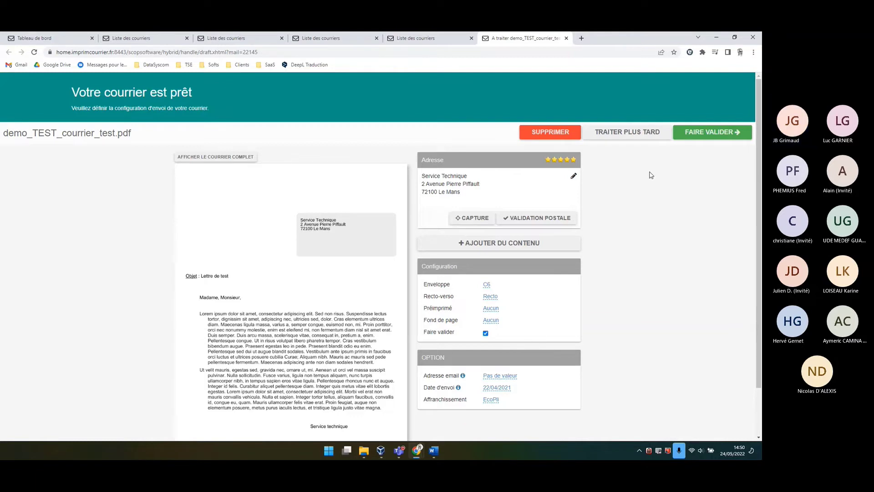
{"action": "left_click", "coordinate": [711, 136]}
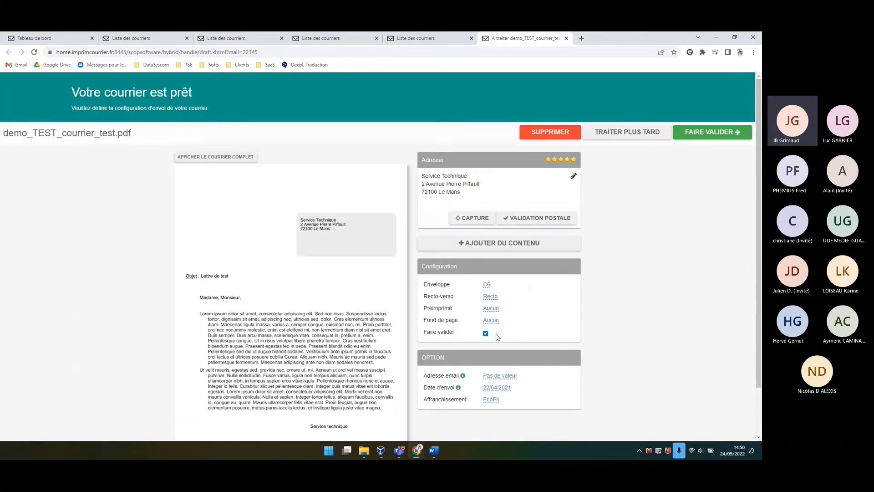
{"action": "left_click", "coordinate": [696, 134]}
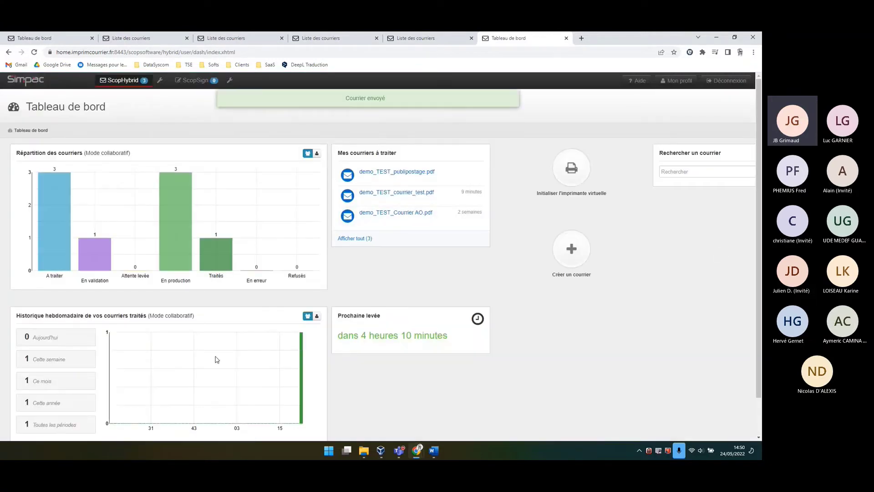
Display the letters awaiting validation, then switch to the private browser window and log in with the prefilled validator account.
{"action": "left_click", "coordinate": [89, 260]}
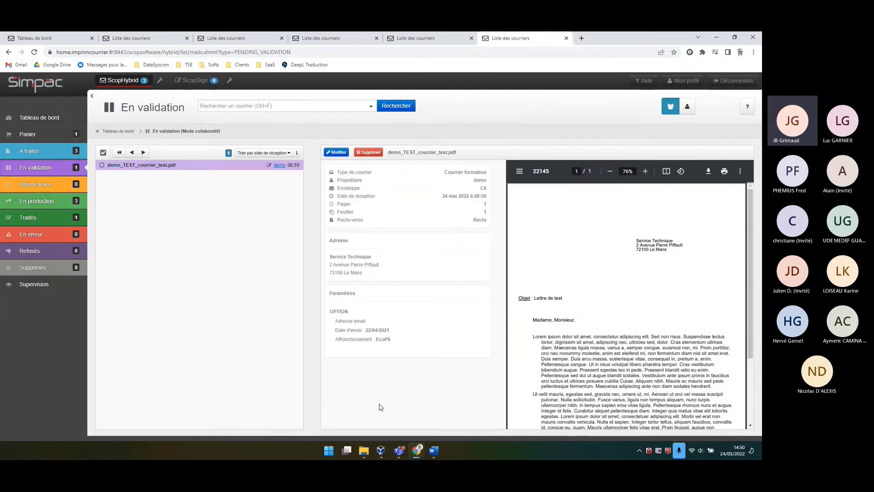
{"action": "mouse_move", "coordinate": [417, 451]}
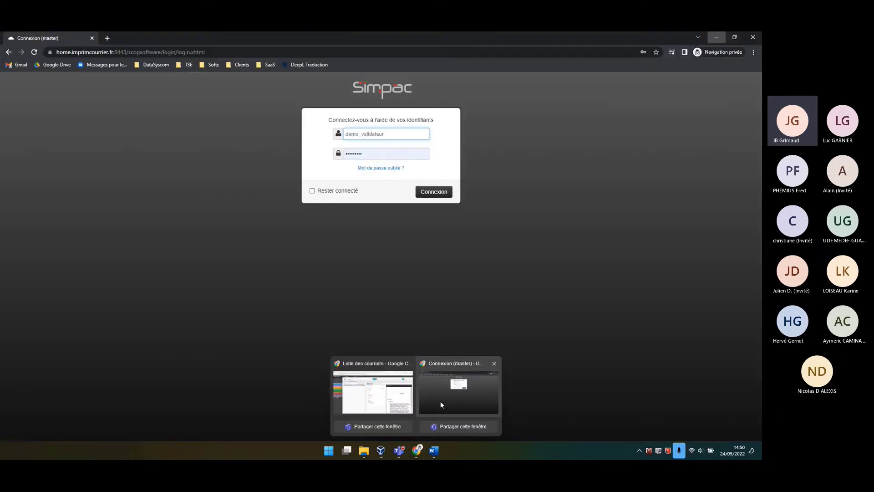
{"action": "left_click", "coordinate": [440, 401]}
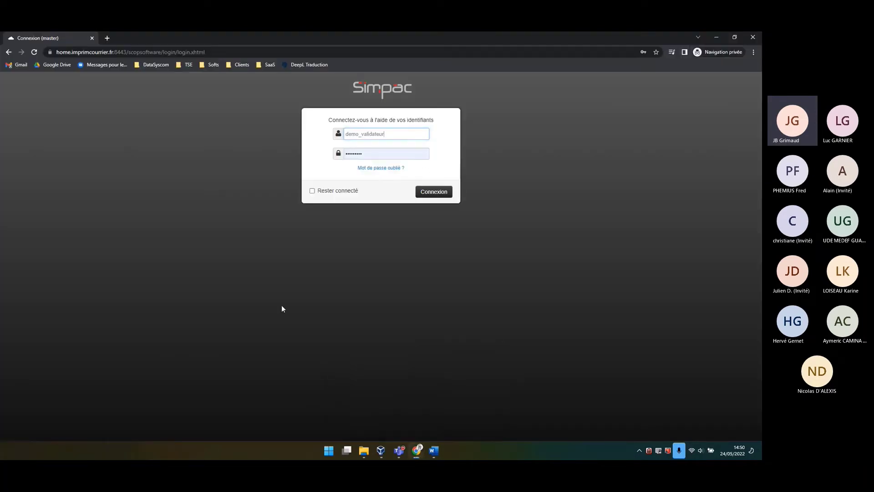
{"action": "left_click", "coordinate": [434, 191]}
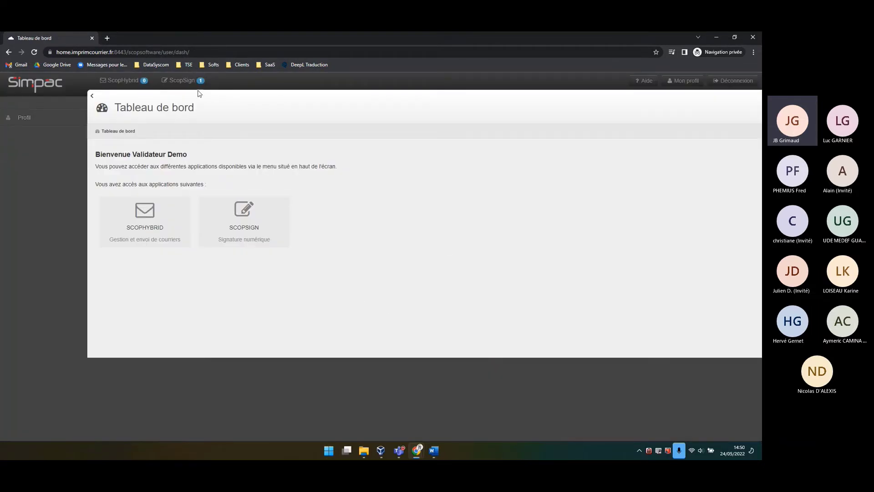
Open demo_TEST_courrier_test.pdf among the ScopSign requests to validate and approve it.
{"action": "left_click", "coordinate": [184, 84]}
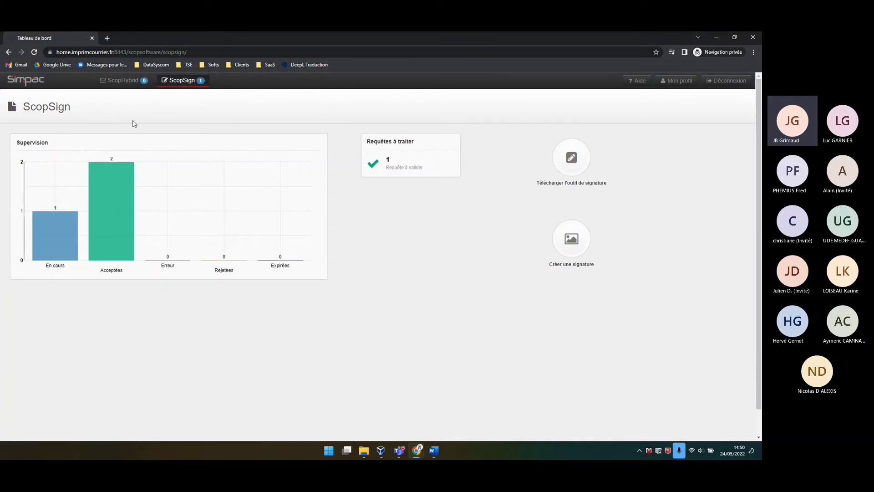
{"action": "left_click", "coordinate": [123, 84]}
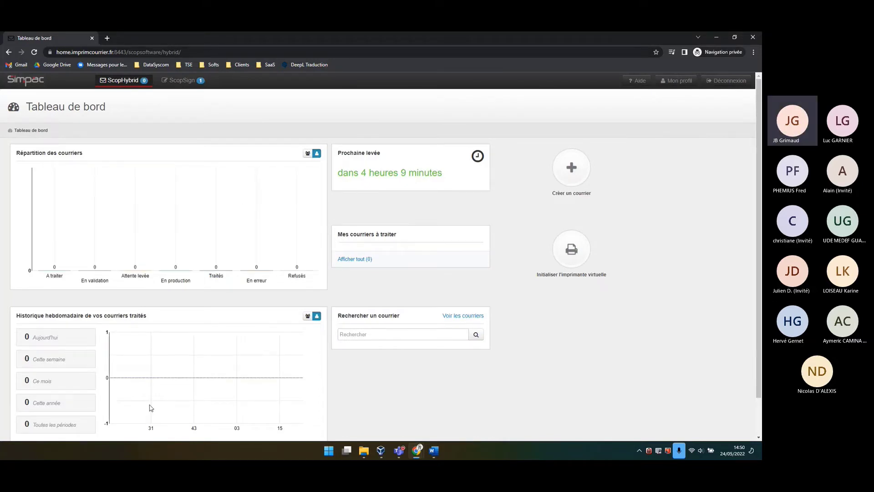
{"action": "left_click", "coordinate": [182, 80]}
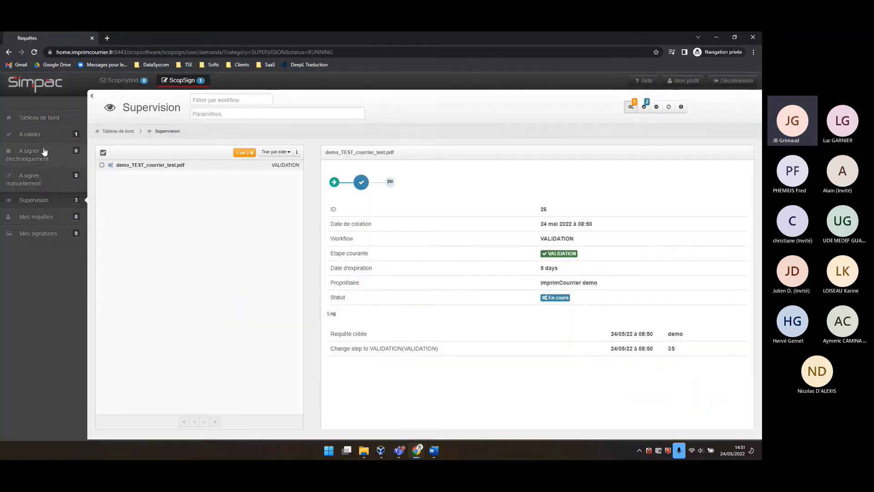
{"action": "left_click", "coordinate": [44, 138]}
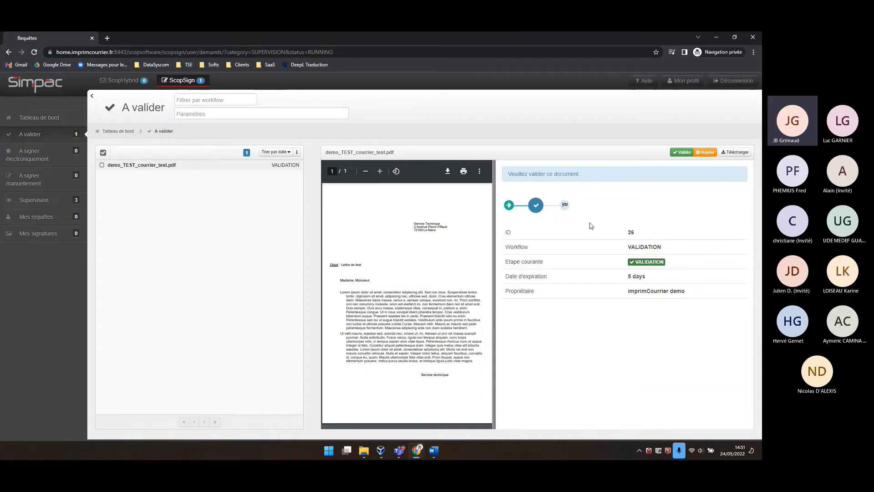
{"action": "left_click", "coordinate": [681, 155]}
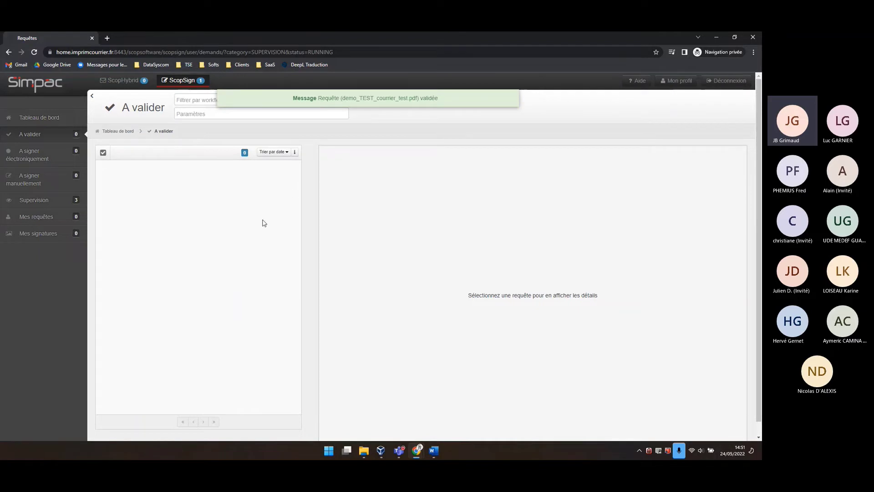
Return to the sender's browser window and review demo_TEST_courrier_test.pdf among the "Attente levée" letters.
{"action": "mouse_move", "coordinate": [418, 451]}
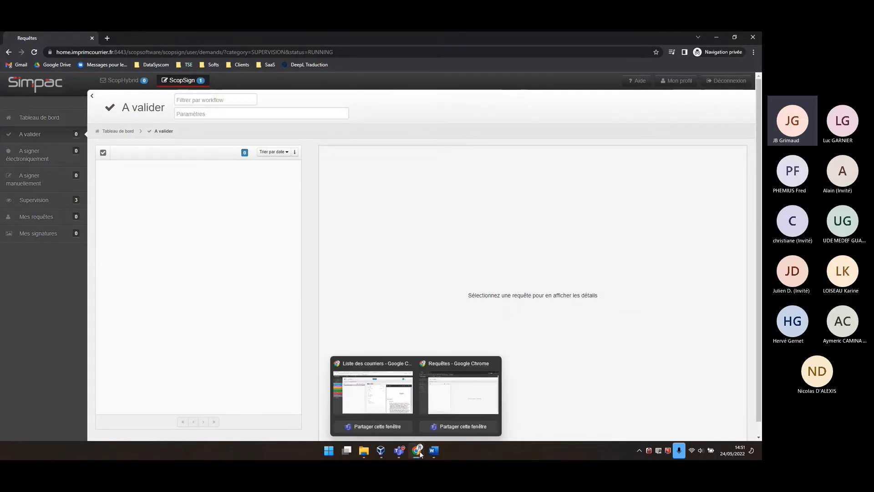
{"action": "left_click", "coordinate": [404, 411]}
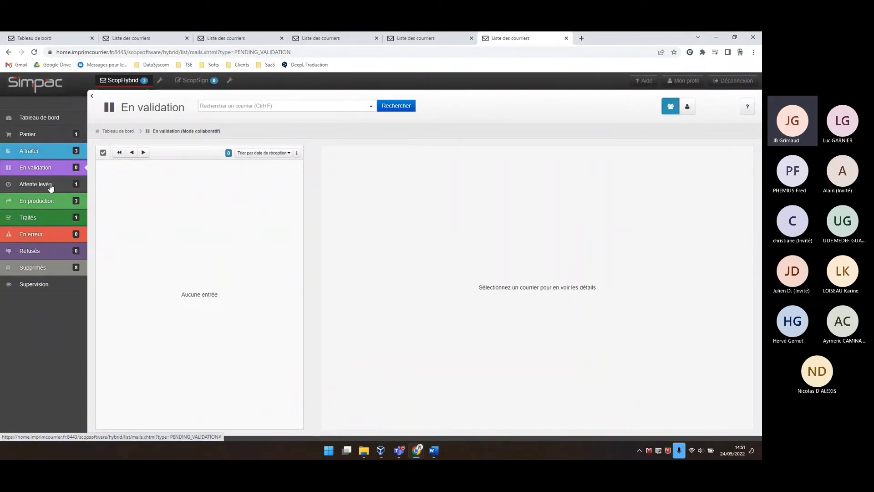
{"action": "left_click", "coordinate": [48, 184]}
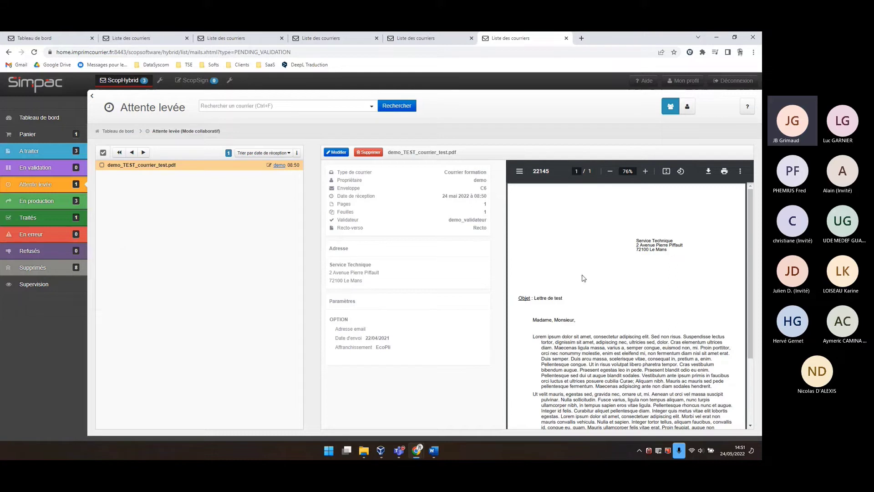
{"action": "scroll", "coordinate": [585, 282], "scroll_direction": "down", "scroll_amount": 3}
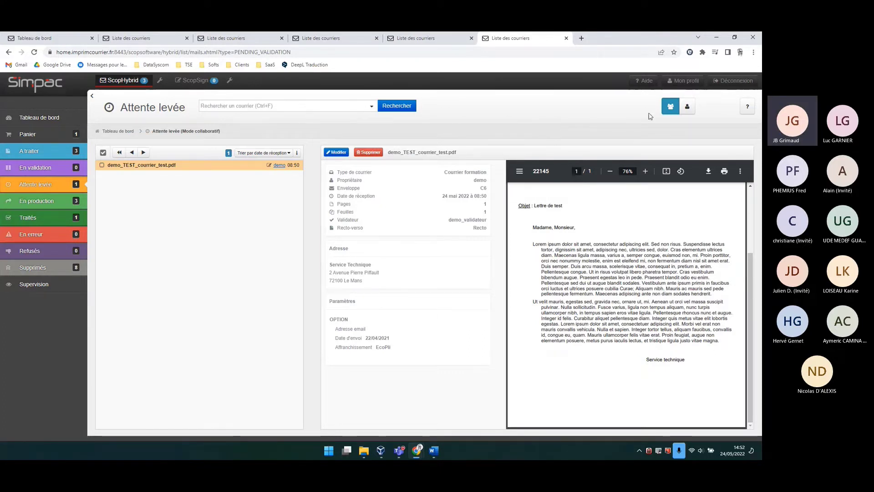
Show the sender dashboard's letter distribution in personal mode, then switch it back to collaborative mode.
{"action": "left_click", "coordinate": [40, 119]}
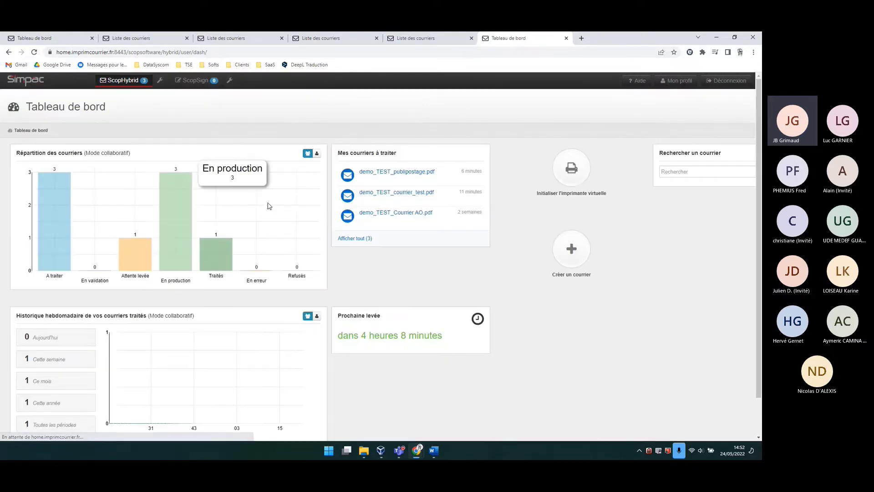
{"action": "left_click", "coordinate": [316, 153]}
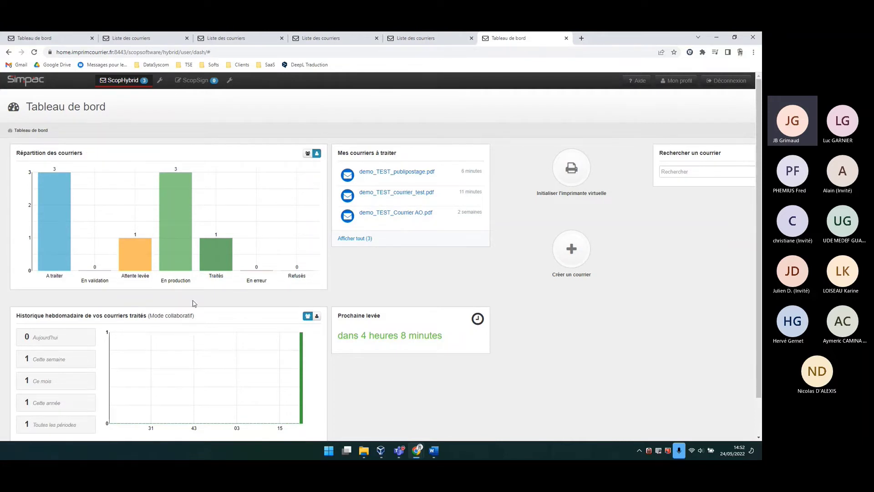
{"action": "left_click", "coordinate": [308, 153]}
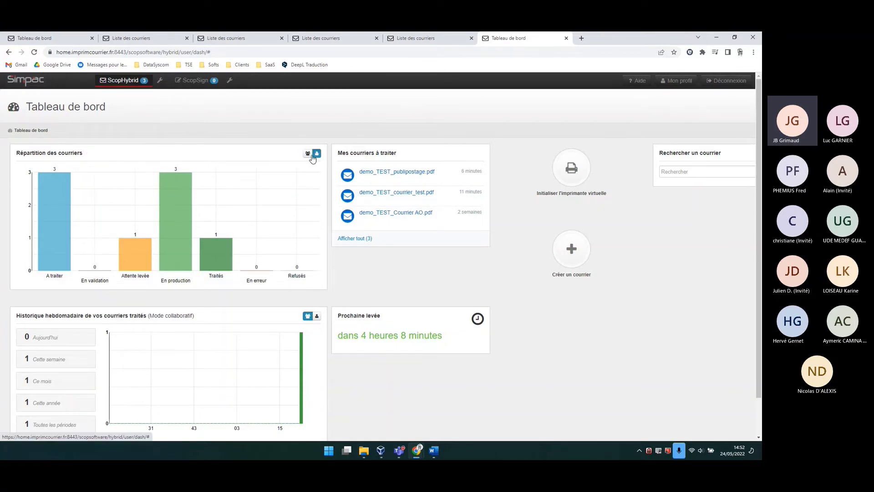
Switch to the validator's window and show the ScopHybrid dashboard's letter distribution in collaborative mode.
{"action": "mouse_move", "coordinate": [420, 451]}
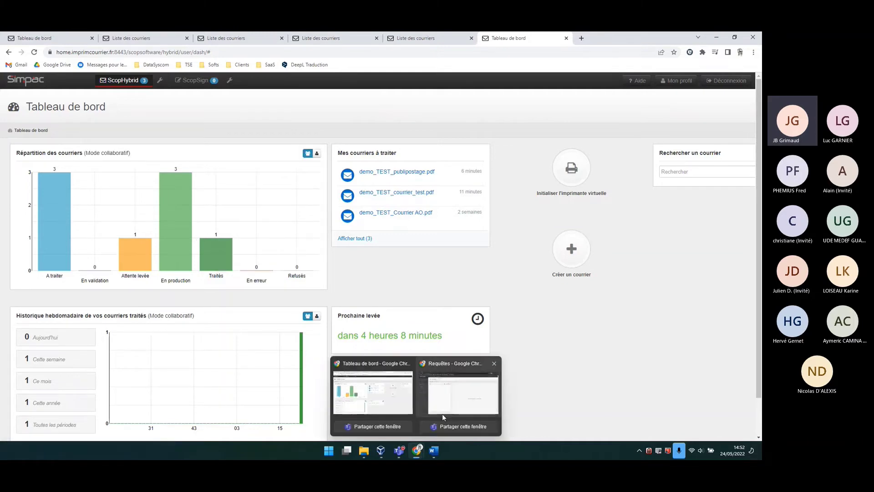
{"action": "left_click", "coordinate": [457, 393]}
{"action": "left_click", "coordinate": [129, 83]}
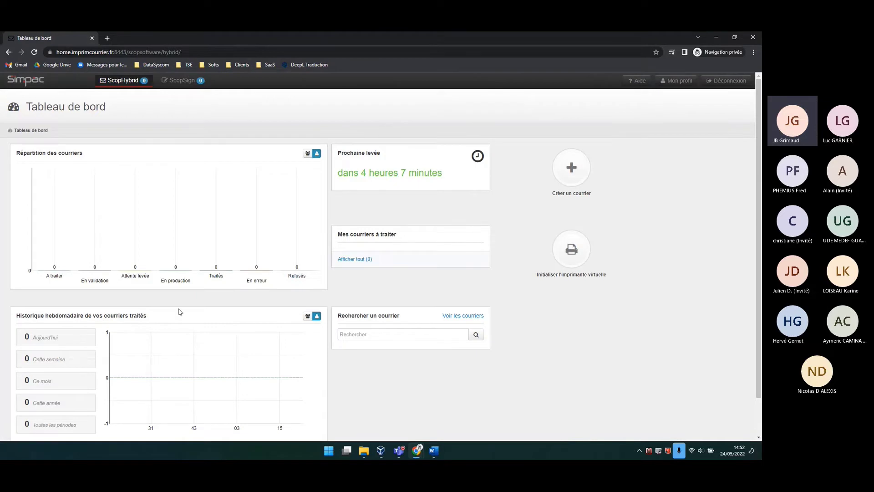
{"action": "left_click", "coordinate": [308, 153]}
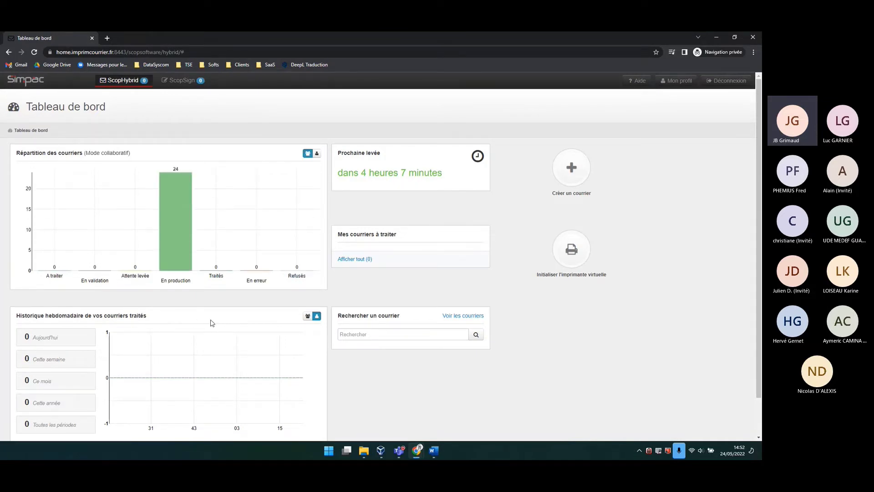
Preview Devis Flying Tom.pdf and the newest Lettre d'embauche.pdf among the "En production" letters, then return to the dashboard.
{"action": "left_click", "coordinate": [170, 212]}
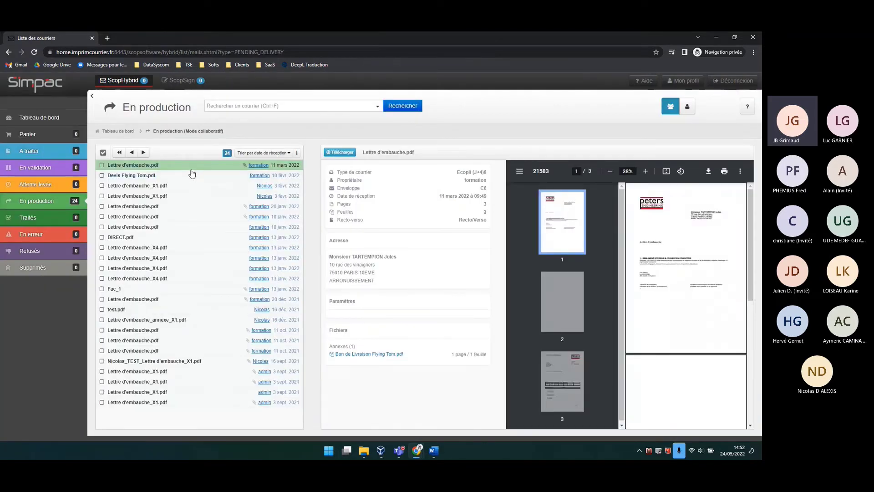
{"action": "left_click", "coordinate": [164, 175]}
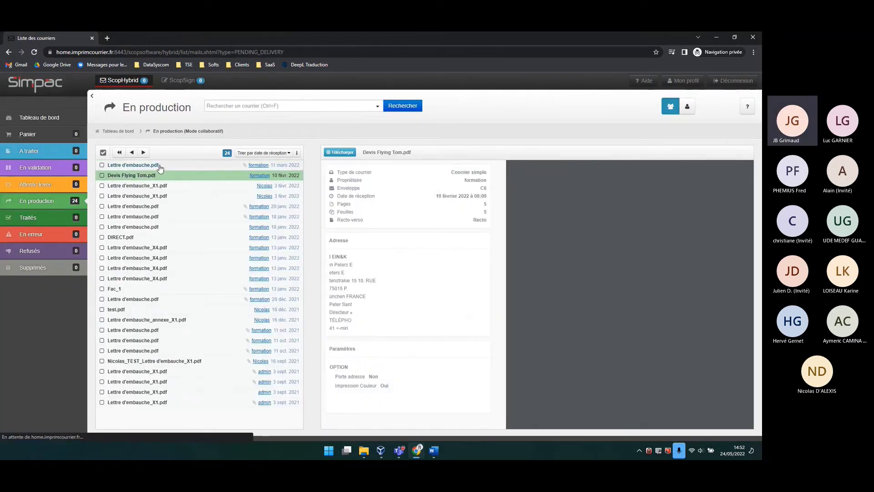
{"action": "left_click", "coordinate": [160, 166]}
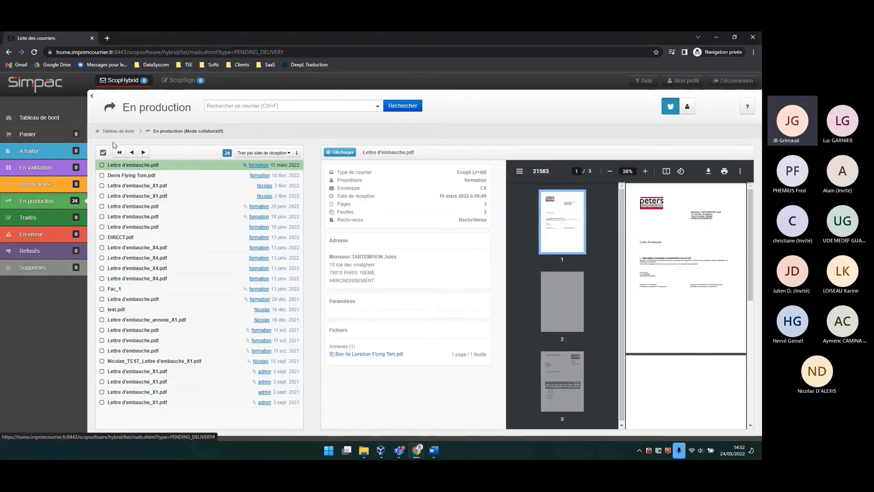
{"action": "left_click", "coordinate": [49, 118]}
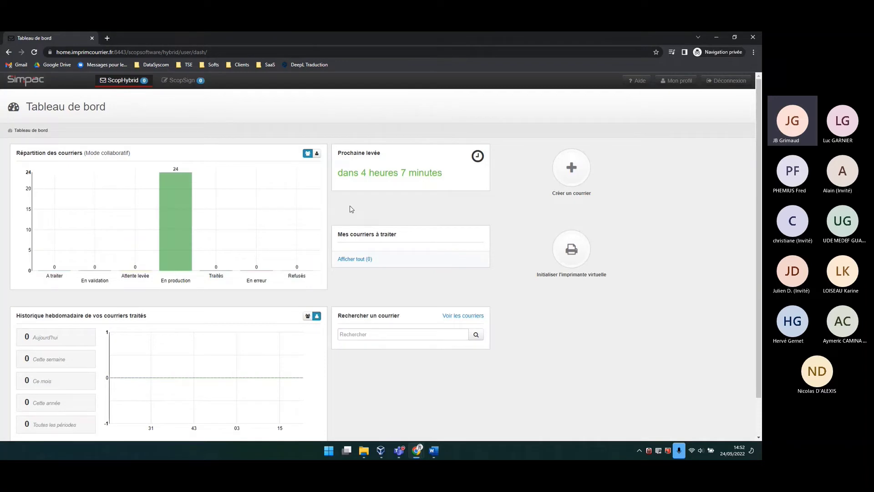
Show the validator's weekly history of processed letters in collaborative mode, then return to the sender's dashboard.
{"action": "left_click", "coordinate": [307, 316]}
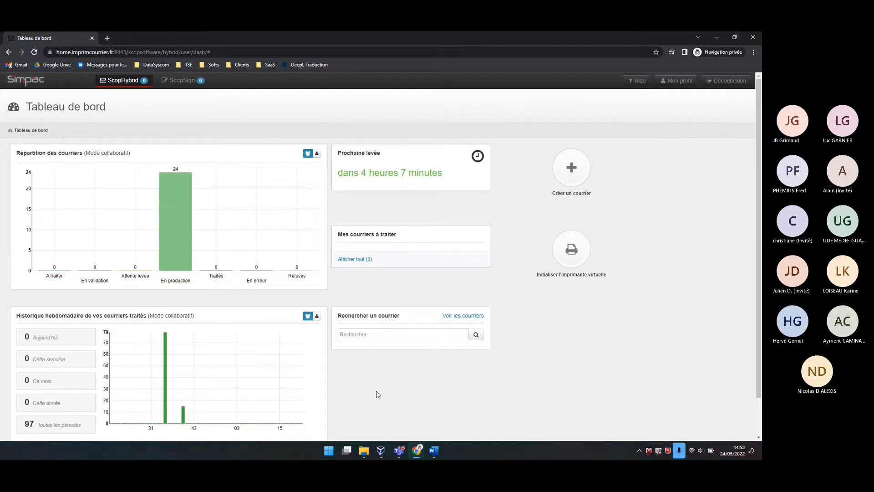
{"action": "left_click", "coordinate": [418, 451]}
{"action": "left_click", "coordinate": [399, 414]}
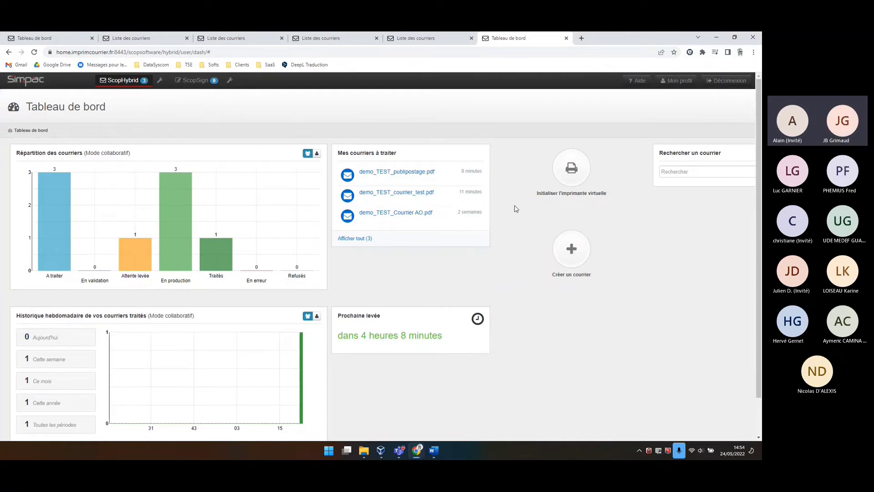
{"action": "mouse_move", "coordinate": [53, 252]}
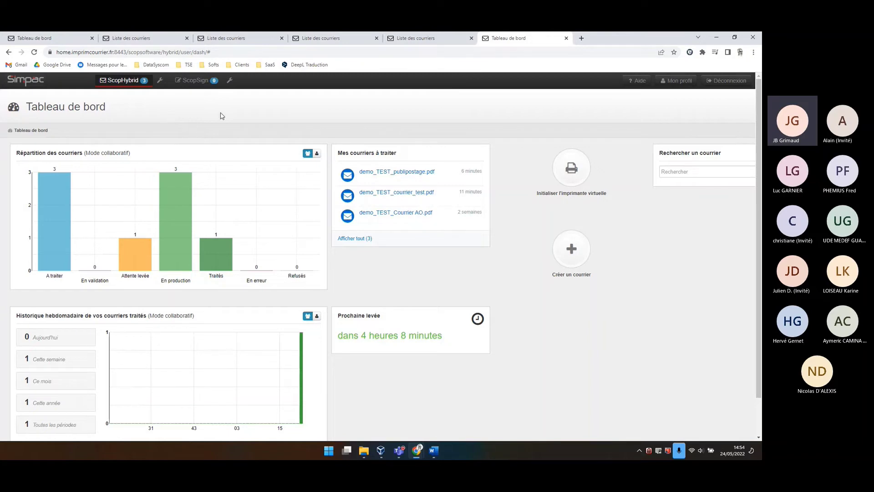
Switch to the validator's window and examine the accepted requests in the ScopSign supervision chart.
{"action": "mouse_move", "coordinate": [417, 452]}
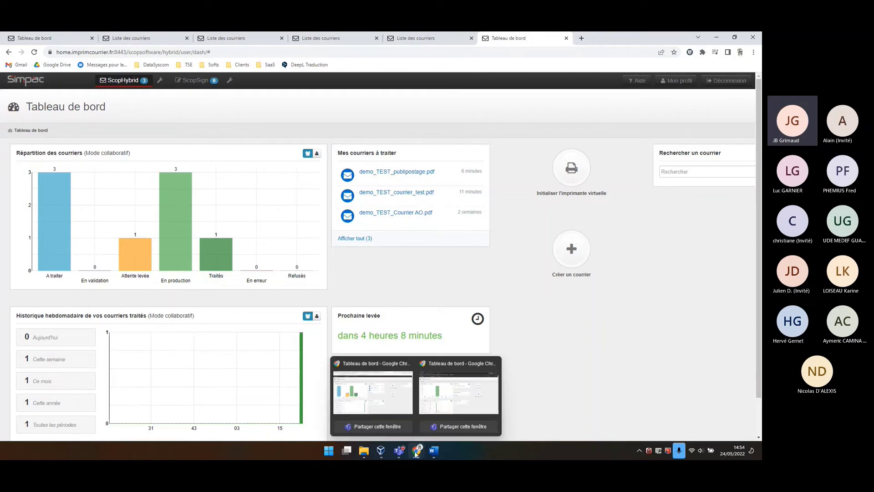
{"action": "left_click", "coordinate": [435, 399]}
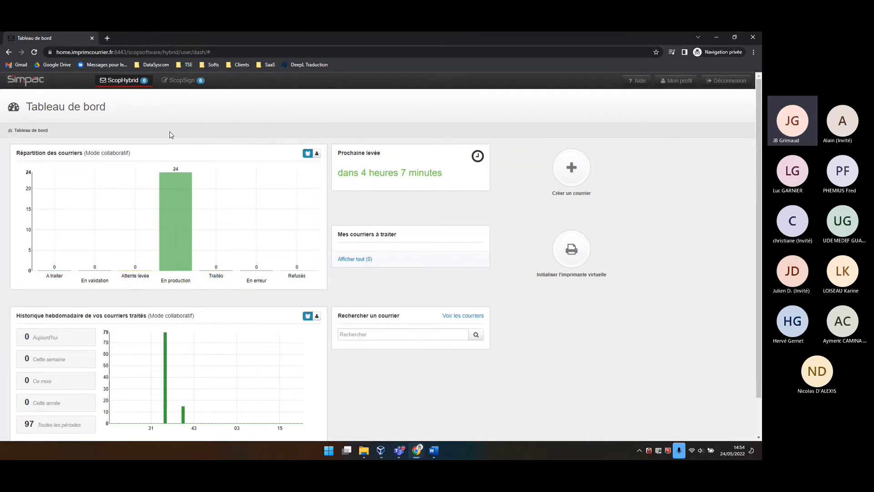
{"action": "left_click", "coordinate": [182, 80]}
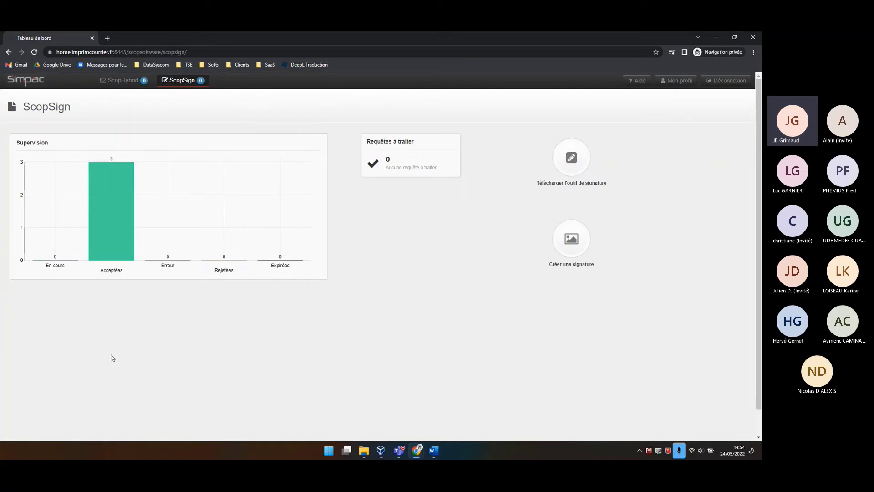
{"action": "mouse_move", "coordinate": [111, 231]}
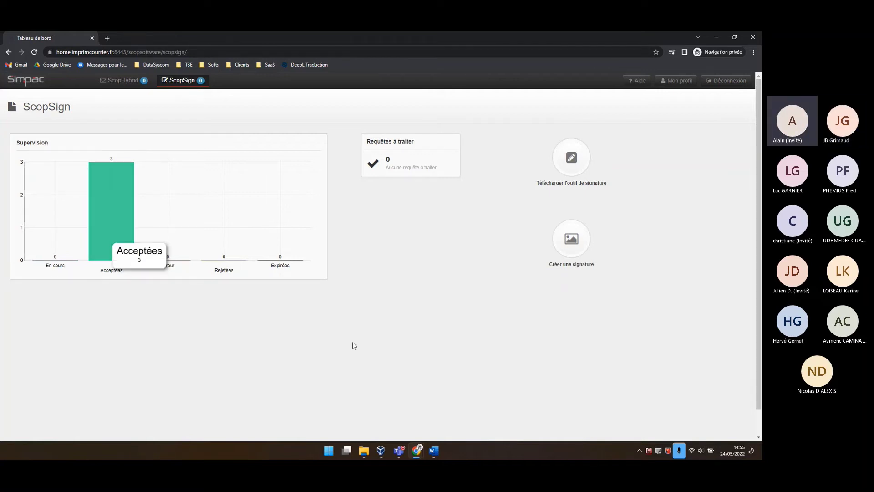
Return to the sender's ScopHybrid window and display the documents stored in the "Panier".
{"action": "mouse_move", "coordinate": [415, 448]}
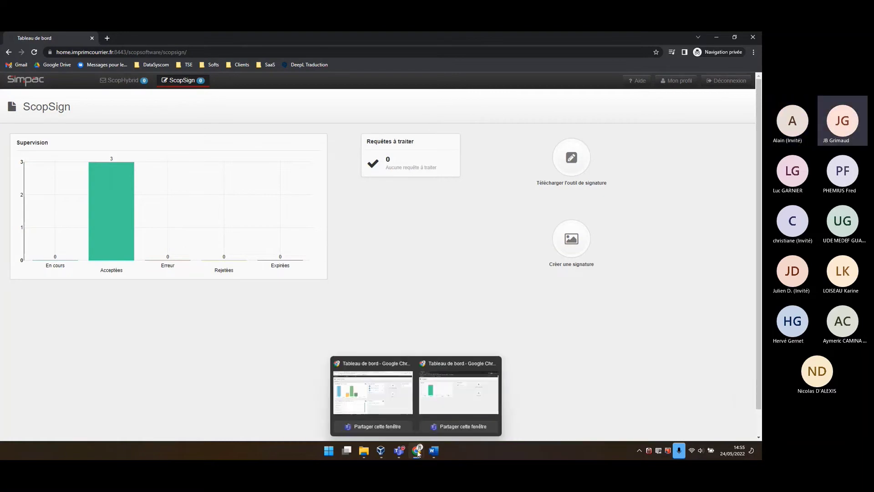
{"action": "left_click", "coordinate": [396, 412]}
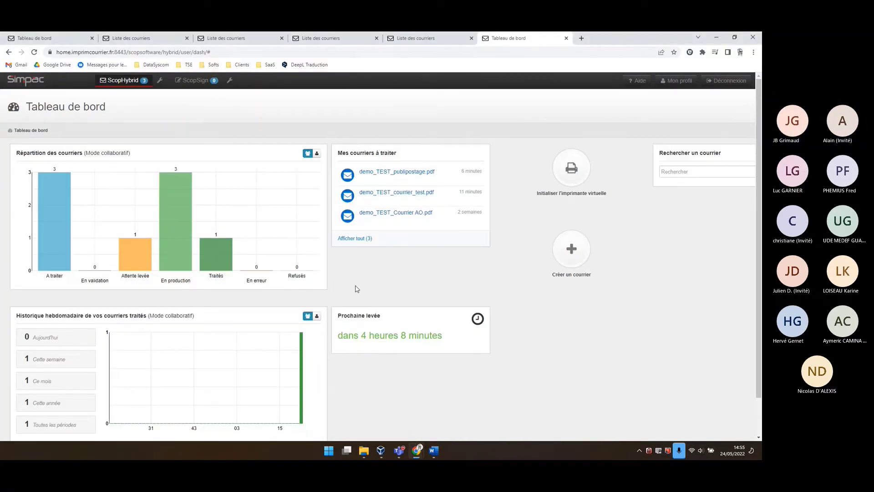
{"action": "left_click", "coordinate": [65, 200]}
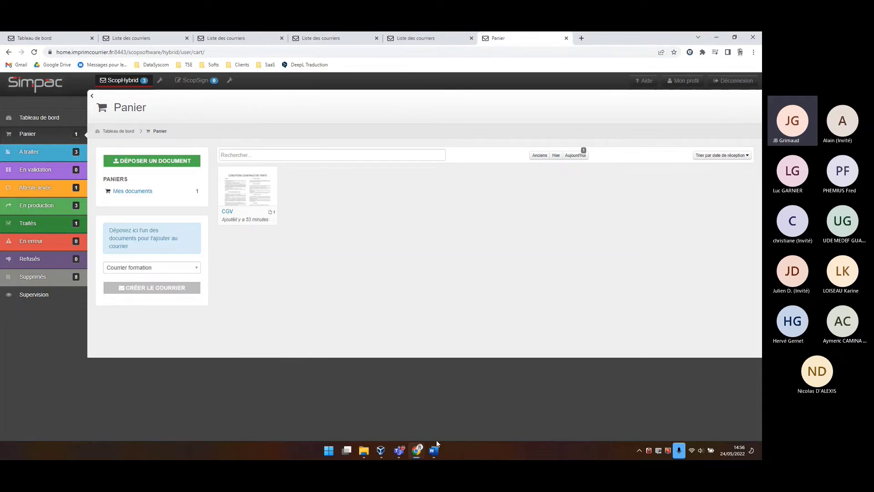
Switch to the courrier_test.docx letter in Word and print it to the ScopHybrid virtual printer.
{"action": "mouse_move", "coordinate": [434, 449]}
{"action": "left_click", "coordinate": [419, 402]}
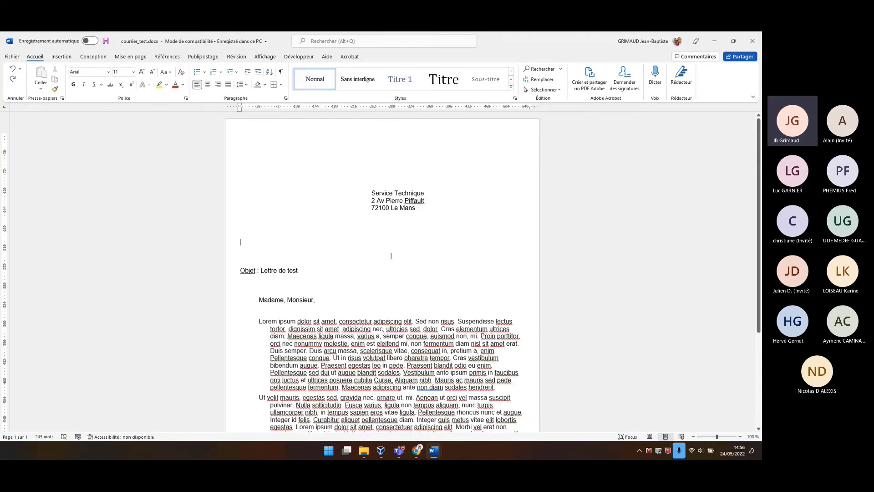
{"action": "key", "text": "ctrl+p"}
{"action": "left_click", "coordinate": [91, 99]}
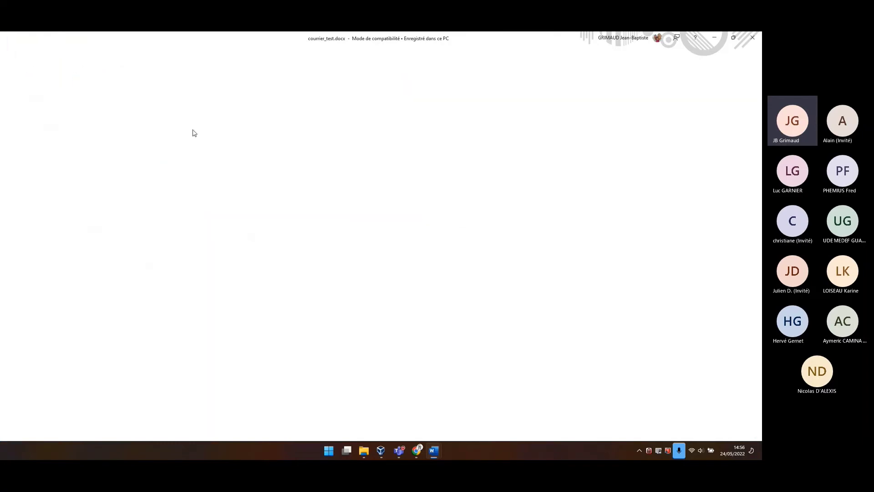
{"action": "left_click", "coordinate": [366, 239]}
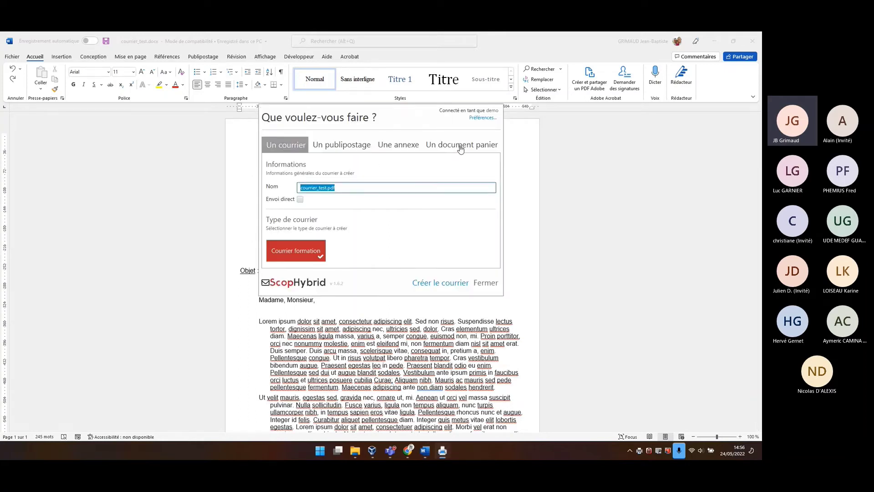
Look at the annex option, then create the printout as a cart document named courrier_test.pdf.
{"action": "left_click", "coordinate": [460, 146]}
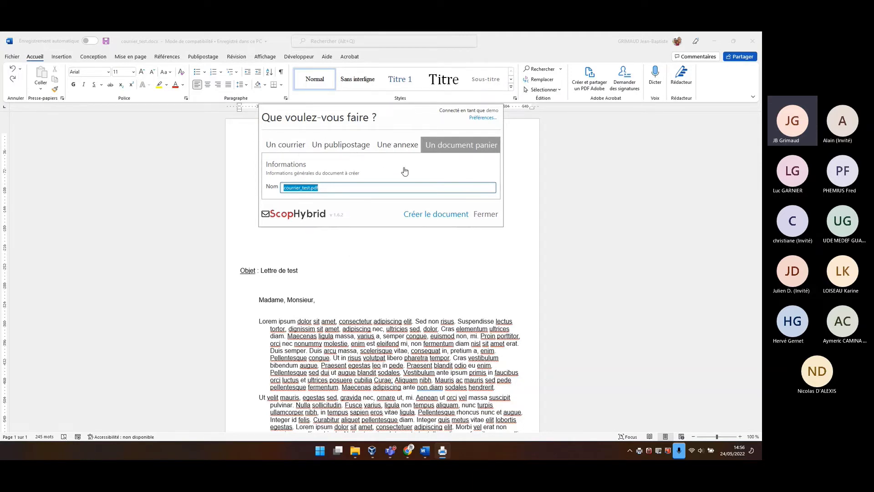
{"action": "left_click", "coordinate": [384, 146]}
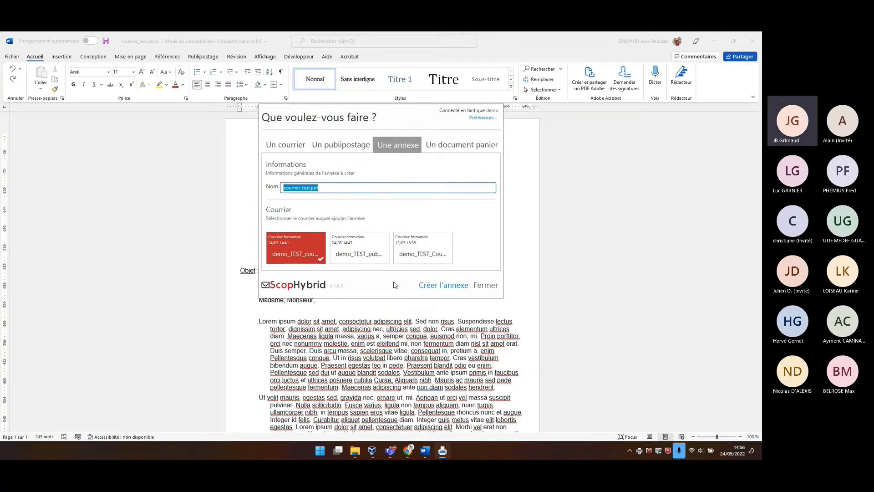
{"action": "left_click", "coordinate": [449, 147]}
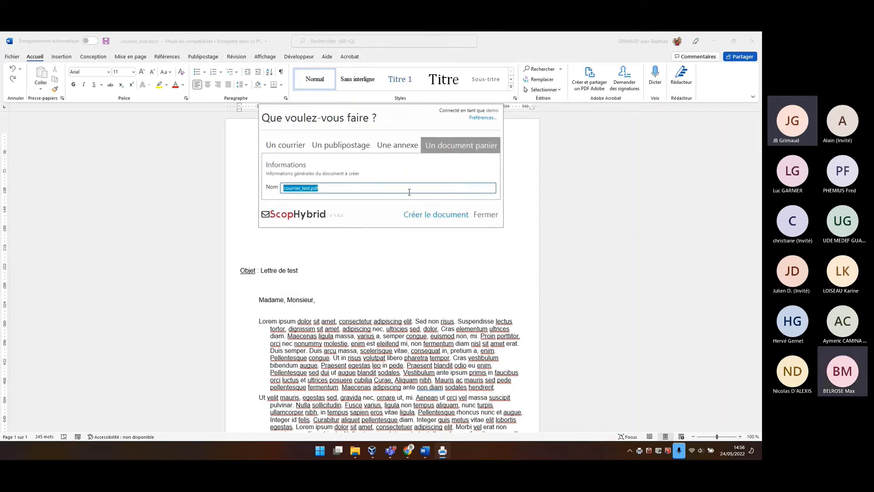
{"action": "left_click", "coordinate": [451, 218]}
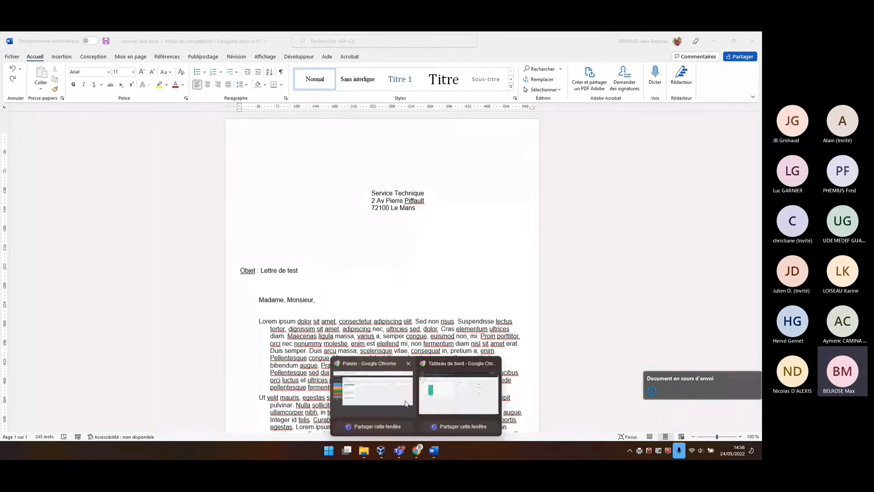
Refresh the sender's "Panier" in Chrome and create a "Courrier formation" letter from courrier_test.pdf with CGV as its annex.
{"action": "left_click", "coordinate": [370, 400]}
{"action": "left_click", "coordinate": [54, 135]}
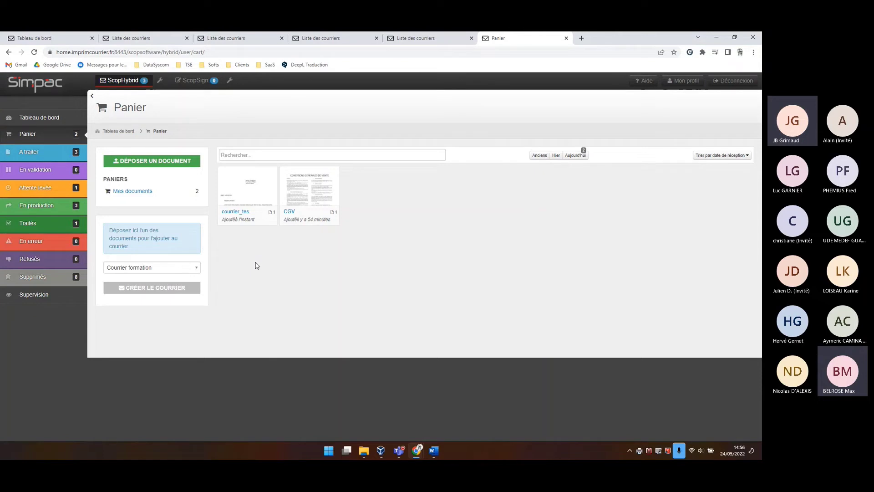
{"action": "left_click_drag", "start_coordinate": [256, 218], "coordinate": [154, 249]}
{"action": "left_click_drag", "start_coordinate": [248, 217], "coordinate": [168, 268]}
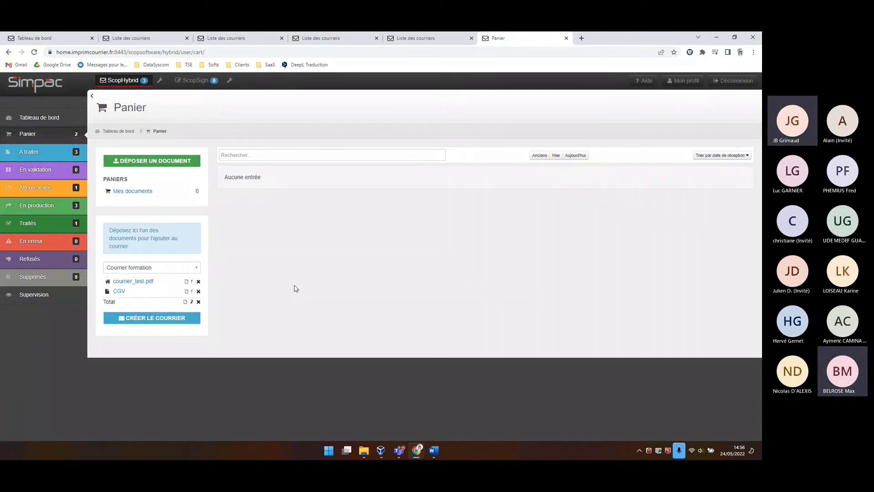
{"action": "left_click", "coordinate": [145, 317]}
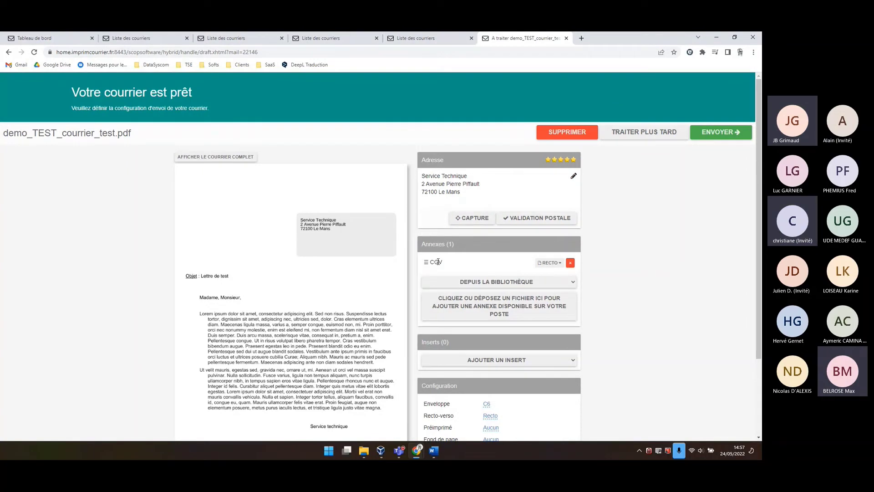
Check the recto/verso choices for the CGV annex and review the letter's configuration and sending options.
{"action": "left_click", "coordinate": [549, 262]}
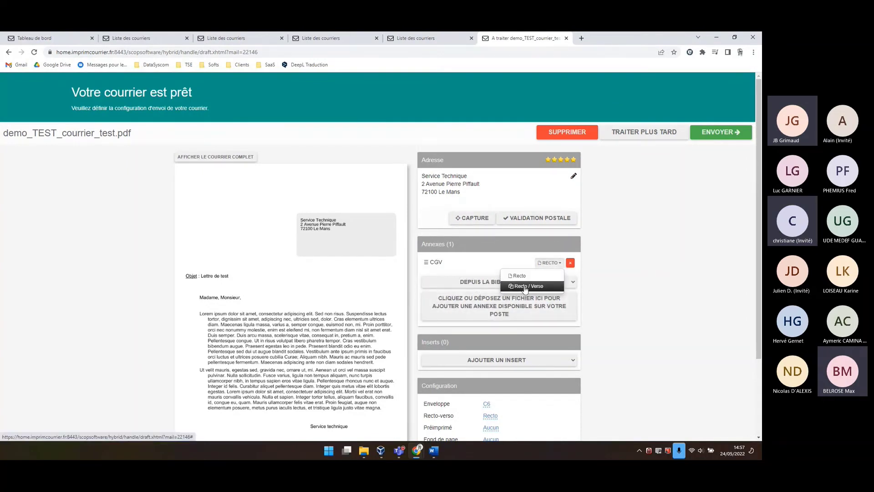
{"action": "left_click", "coordinate": [637, 263]}
{"action": "scroll", "coordinate": [497, 411], "scroll_direction": "down", "scroll_amount": 2}
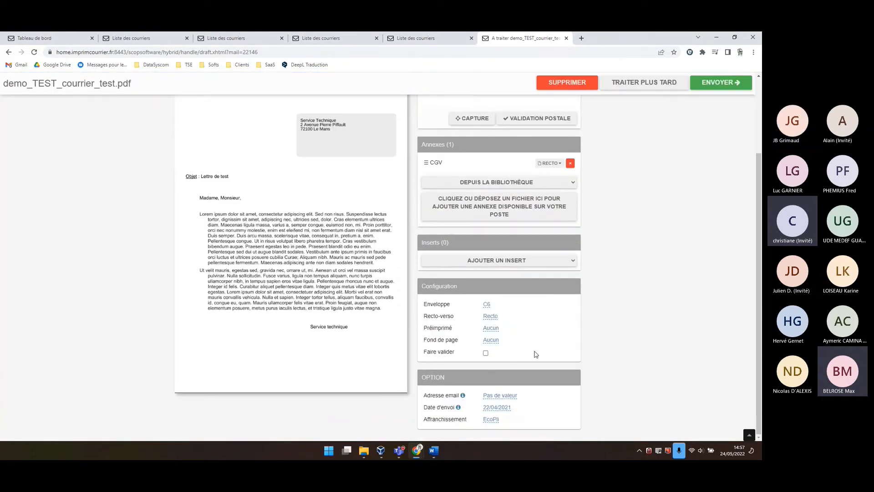
{"action": "scroll", "coordinate": [536, 354], "scroll_direction": "up", "scroll_amount": 2}
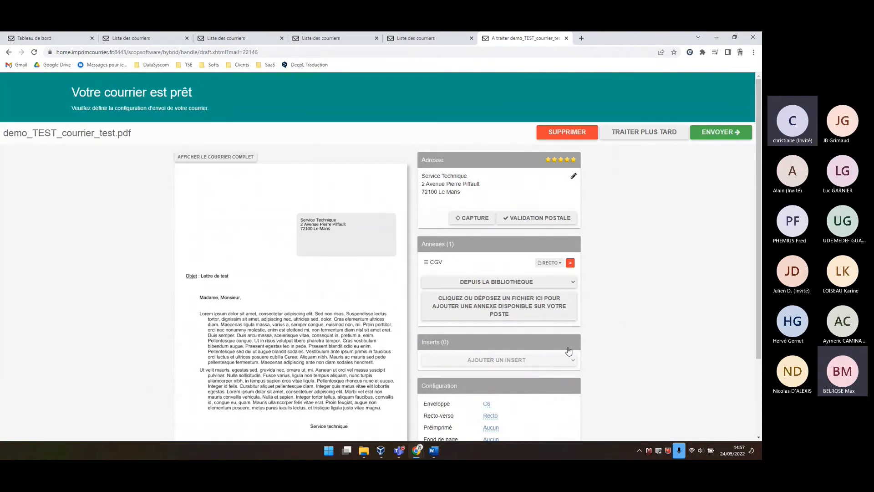
{"action": "scroll", "coordinate": [651, 291], "scroll_direction": "down", "scroll_amount": 2}
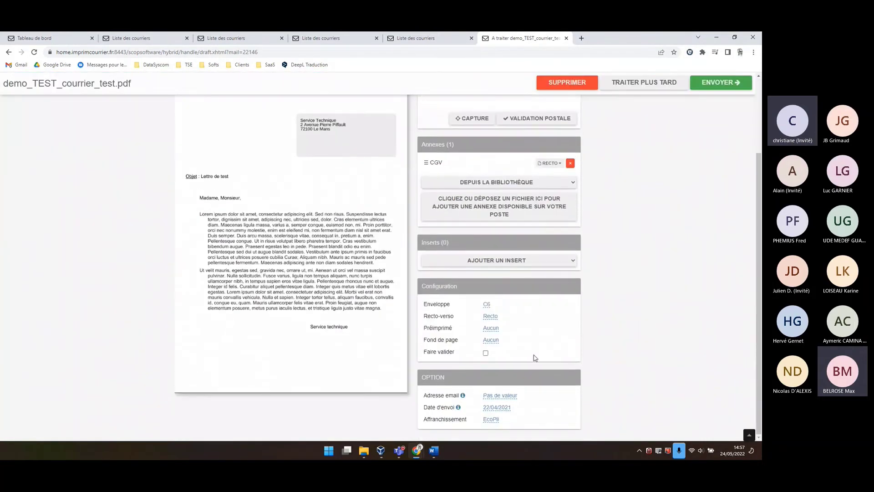
Set the letter's page background ("Fond de page") to Simpac.
{"action": "left_click", "coordinate": [491, 341]}
{"action": "left_click", "coordinate": [514, 341]}
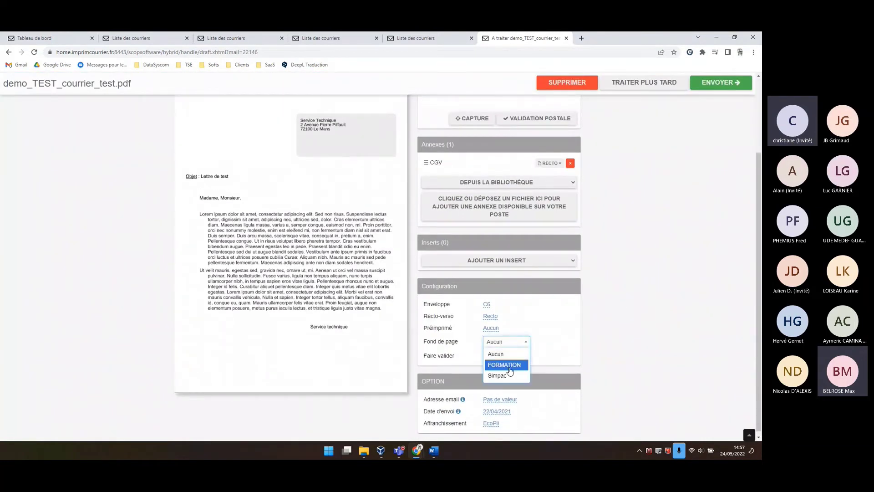
{"action": "left_click", "coordinate": [505, 363]}
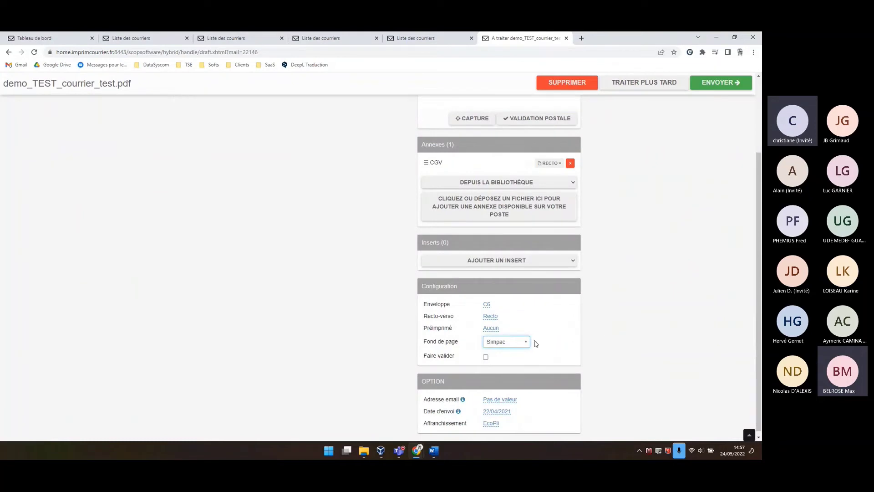
Preview the complete letter with its CGV annex, then close the preview and defer the letter for processing later.
{"action": "scroll", "coordinate": [177, 147], "scroll_direction": "up", "scroll_amount": 2}
{"action": "left_click", "coordinate": [181, 157]}
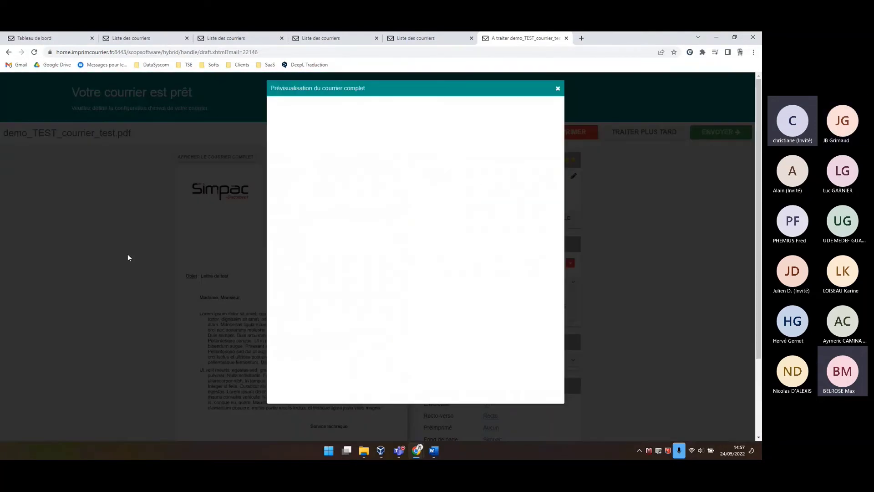
{"action": "scroll", "coordinate": [436, 198], "scroll_direction": "down", "scroll_amount": 10}
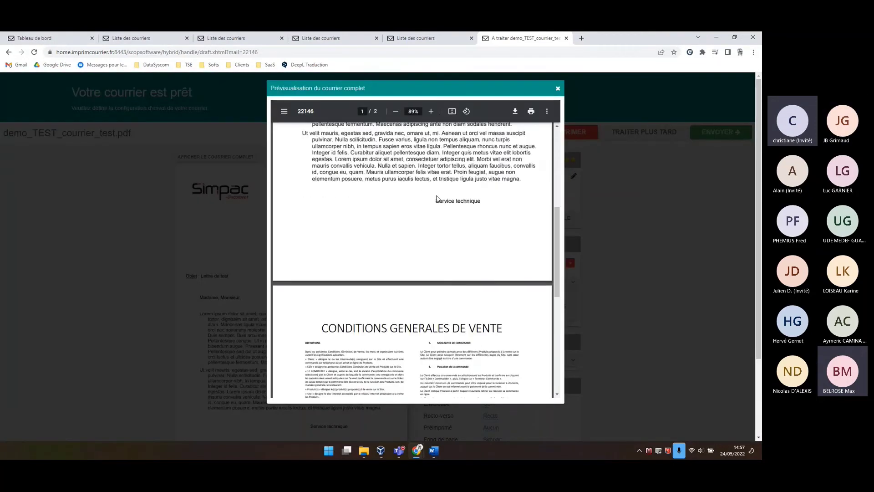
{"action": "scroll", "coordinate": [436, 199], "scroll_direction": "up", "scroll_amount": 10}
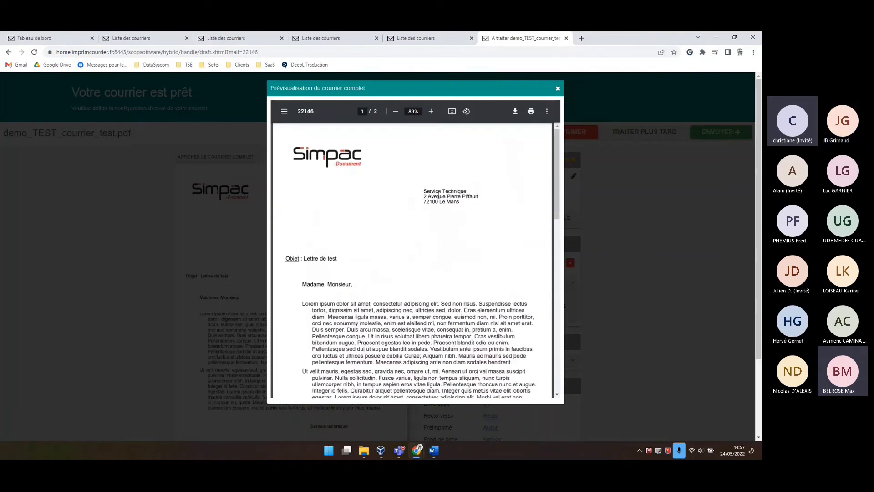
{"action": "left_click", "coordinate": [557, 88]}
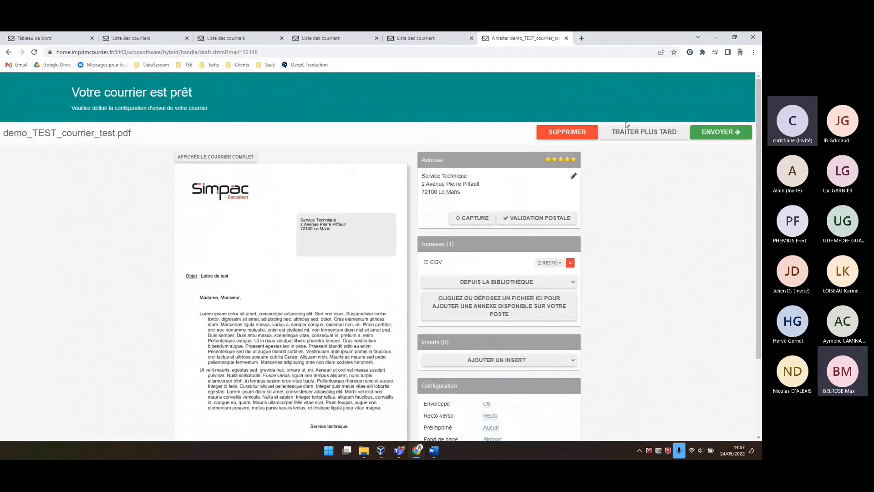
{"action": "left_click", "coordinate": [644, 132]}
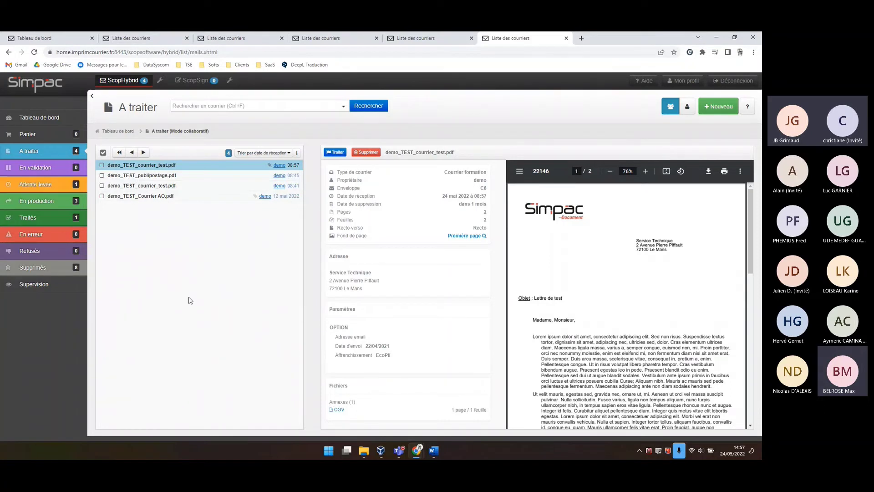
View the Supervision list, then move the dashboard's "Rechercher un courrier" widget between "Mes courriers à traiter" and "Prochaine levée".
{"action": "left_click", "coordinate": [36, 284]}
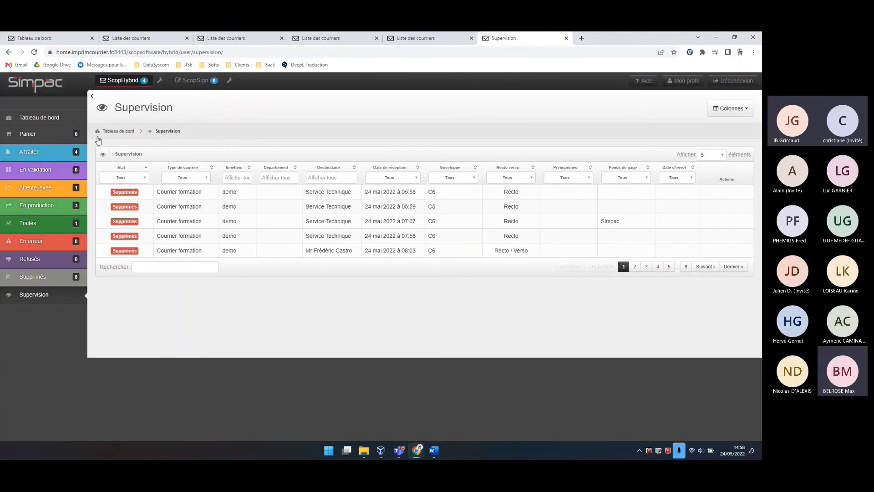
{"action": "left_click", "coordinate": [44, 119]}
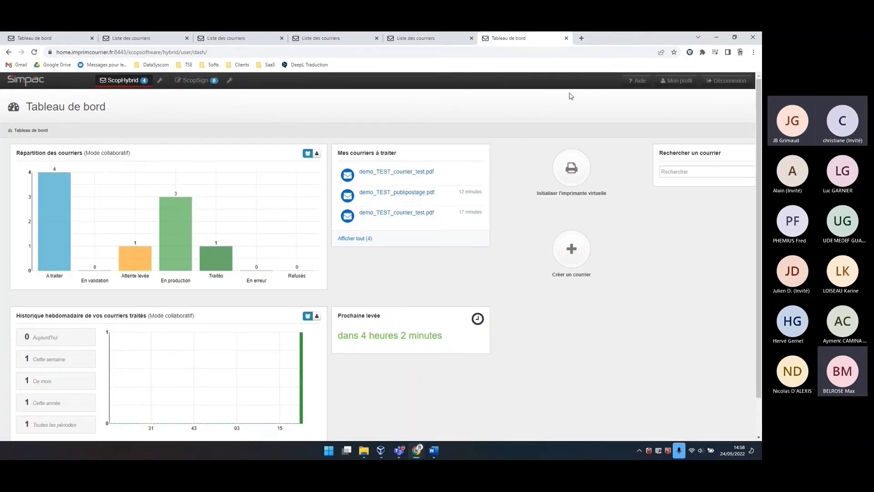
{"action": "left_click_drag", "start_coordinate": [710, 185], "coordinate": [456, 378]}
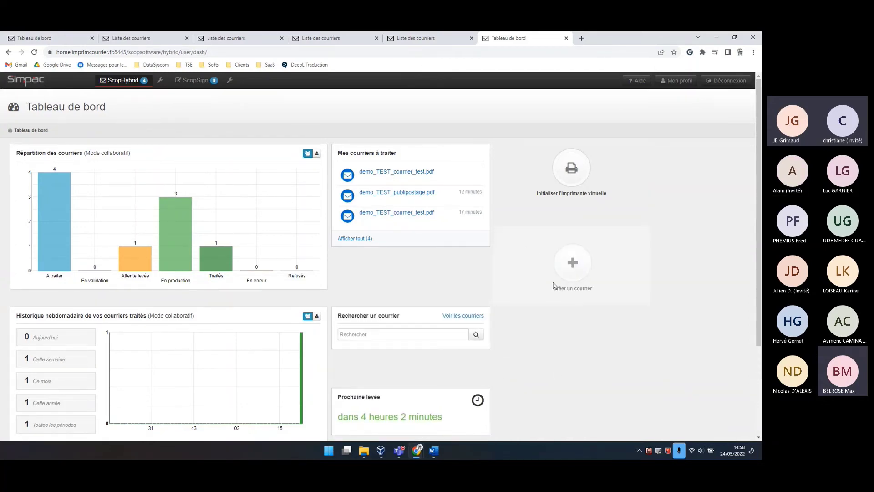
Load courrier_test_adr.pdf into a new letter, review its letter type and mode options, and cancel the creation.
{"action": "left_click", "coordinate": [574, 252]}
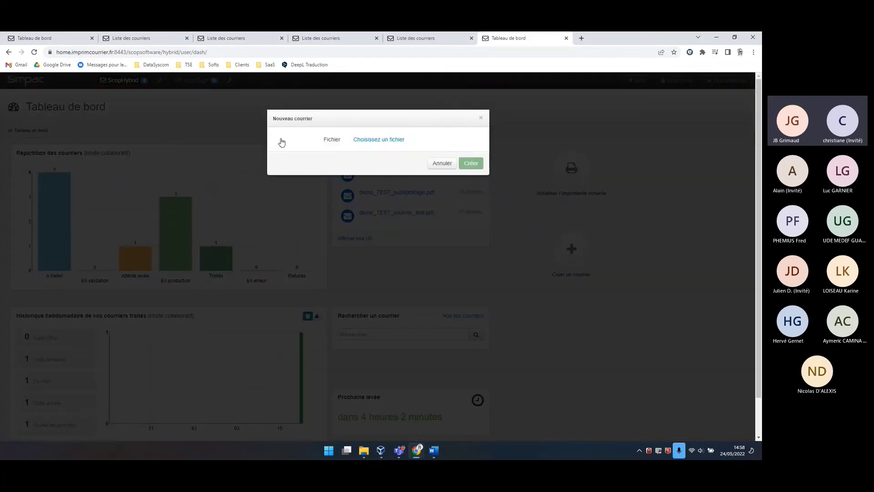
{"action": "left_click", "coordinate": [377, 139]}
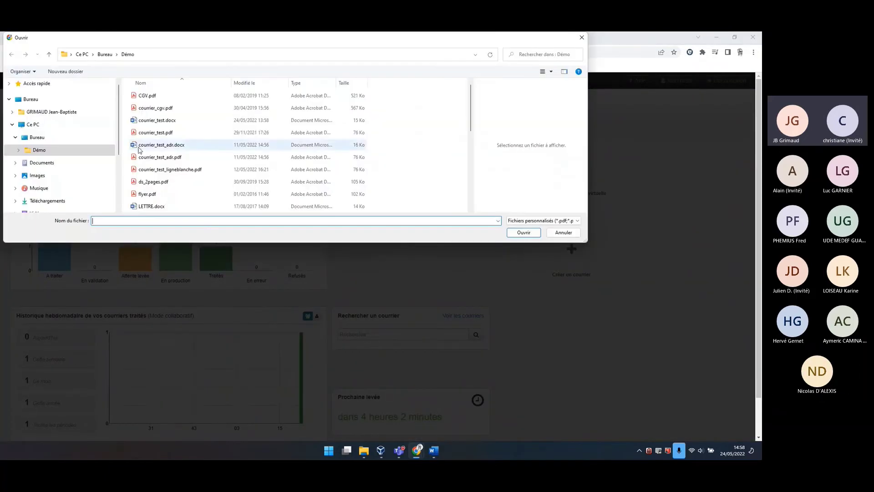
{"action": "left_click", "coordinate": [164, 157]}
{"action": "left_click", "coordinate": [523, 233]}
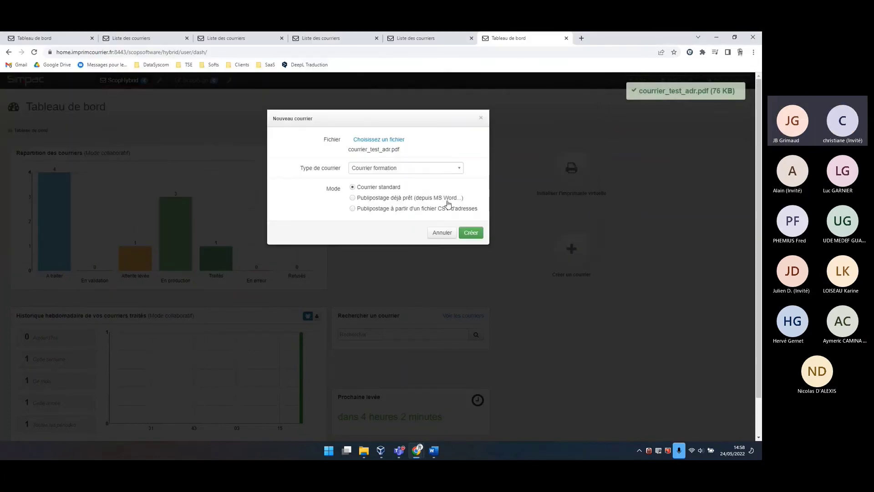
{"action": "left_click", "coordinate": [454, 234]}
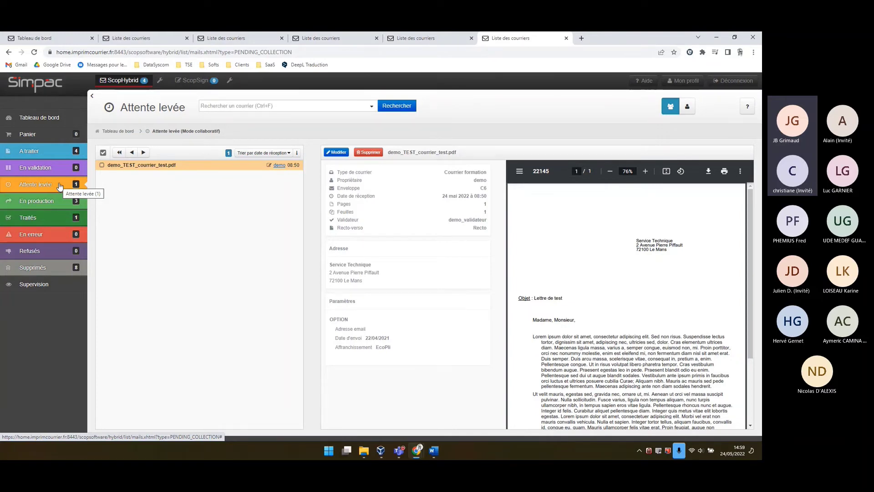
Preview the "En production" letters and display the comment attached to demo_TEST_publipostage.pdf.
{"action": "left_click", "coordinate": [55, 201]}
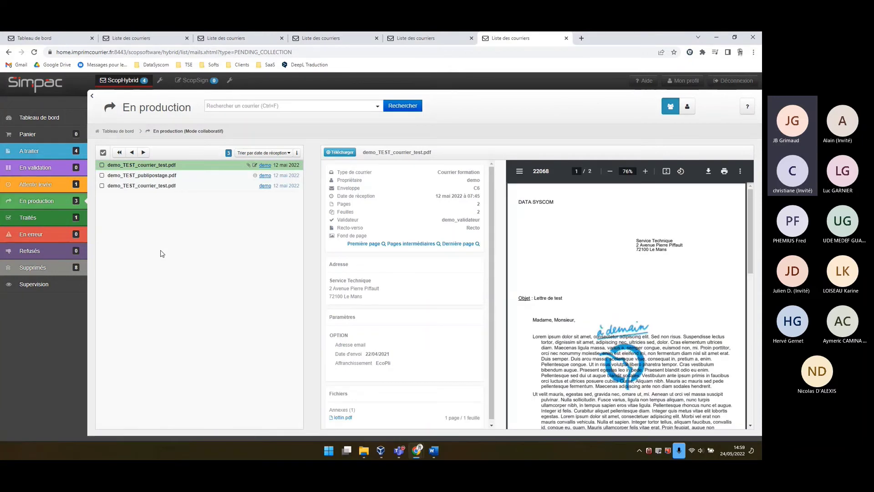
{"action": "left_click", "coordinate": [190, 177]}
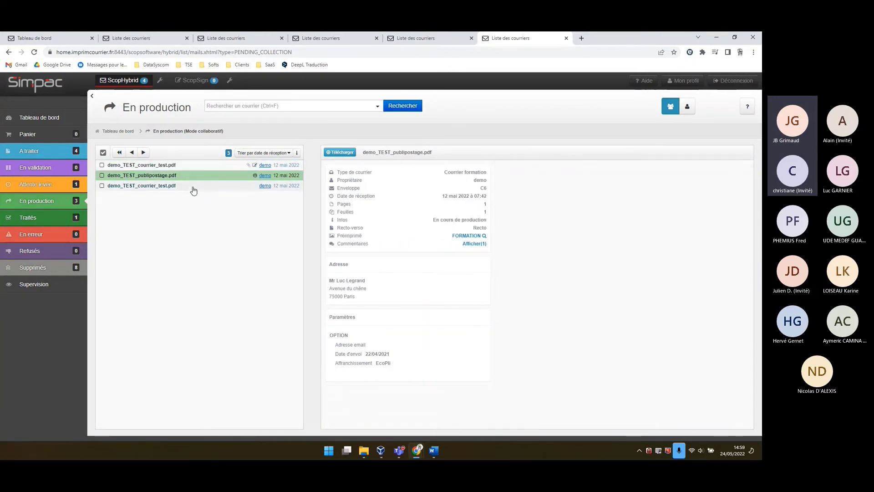
{"action": "left_click", "coordinate": [193, 186]}
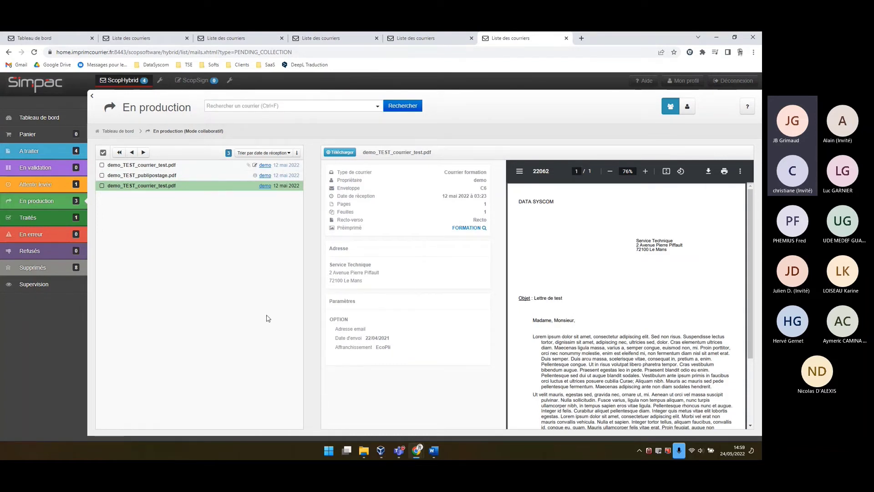
{"action": "left_click", "coordinate": [197, 175]}
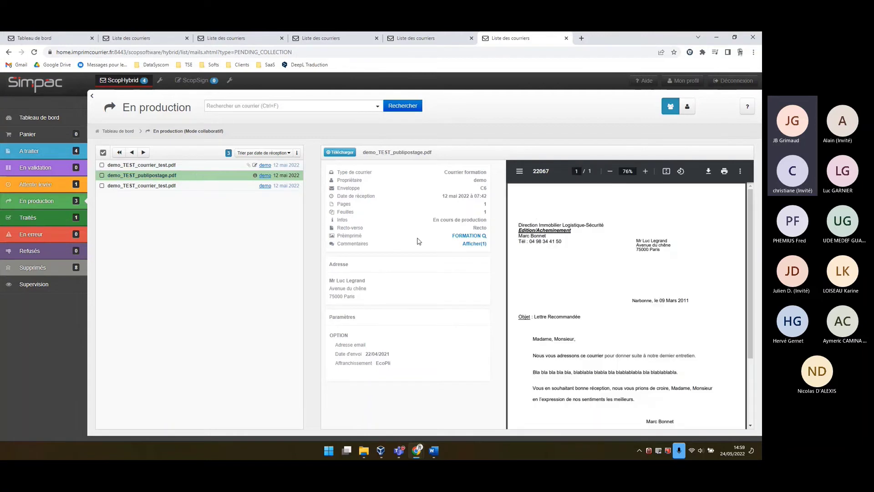
{"action": "left_click", "coordinate": [474, 244]}
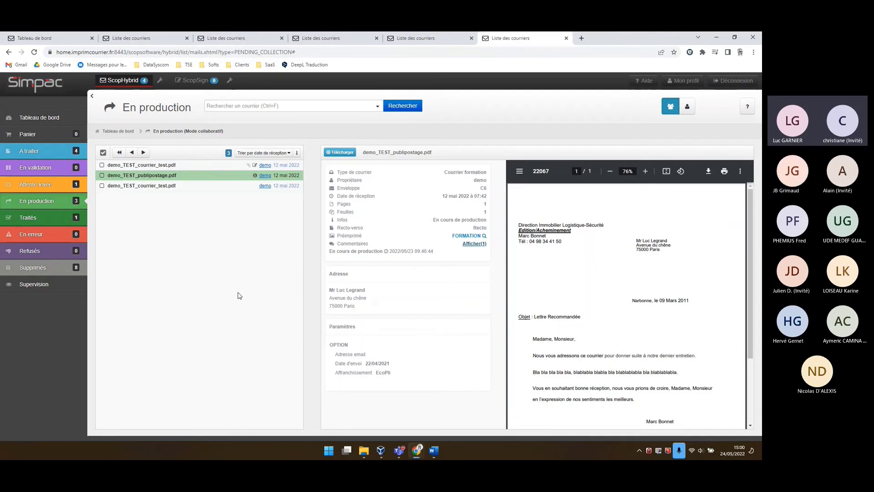
{"action": "key", "text": "ctrl+shift+m"}
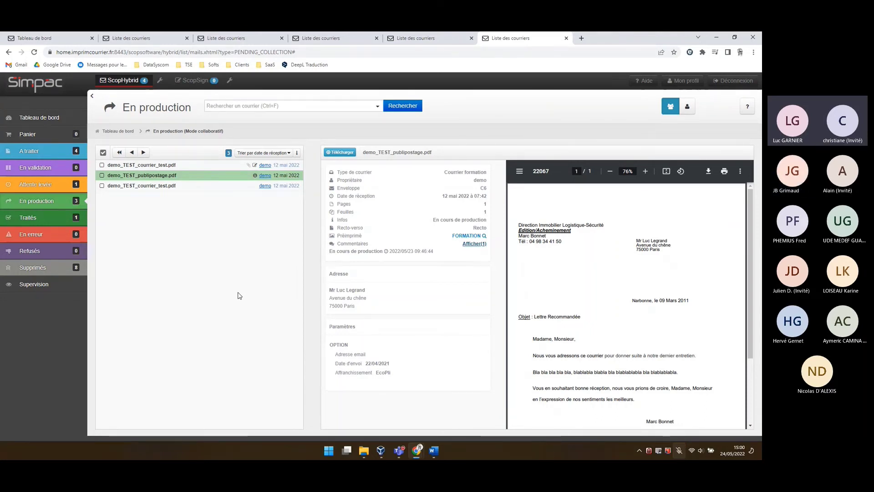
{"action": "key", "text": "ctrl+shift+m"}
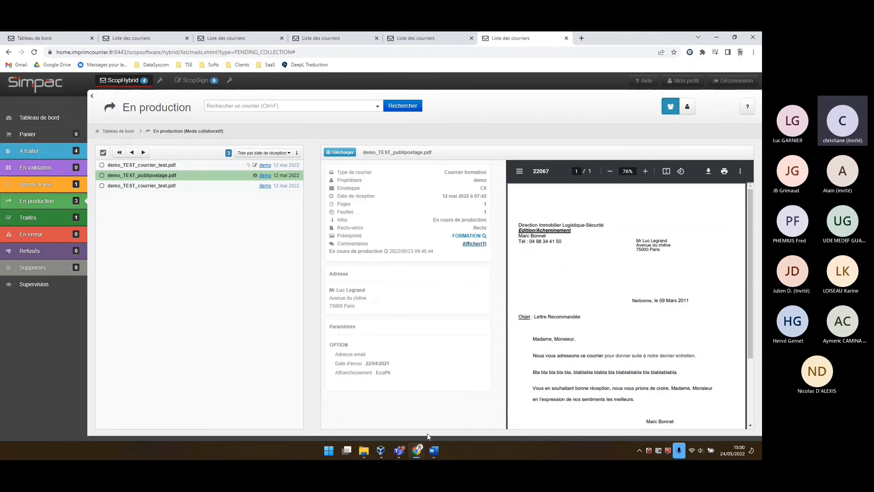
Switch to the Teams webinar window, check the meeting conversation in a reduced window over the browser, and minimize it.
{"action": "mouse_move", "coordinate": [399, 451]}
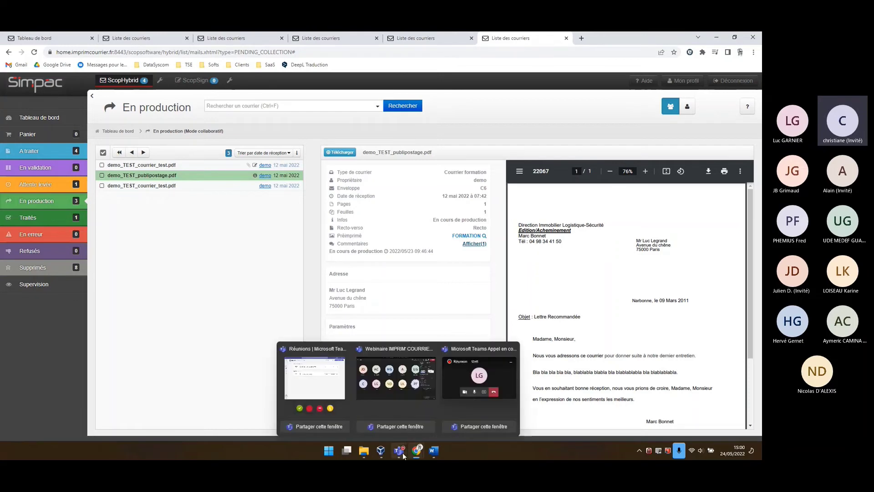
{"action": "left_click", "coordinate": [411, 396]}
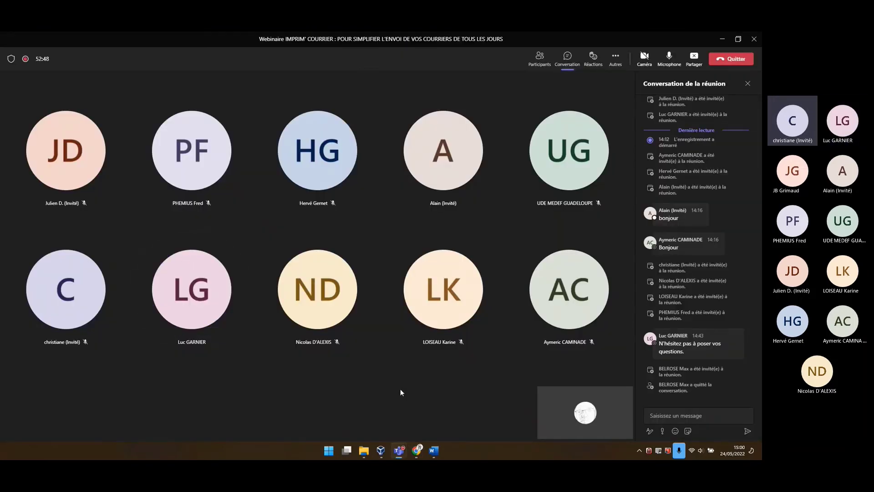
{"action": "left_click", "coordinate": [737, 40]}
{"action": "left_click_drag", "start_coordinate": [586, 135], "coordinate": [534, 91]}
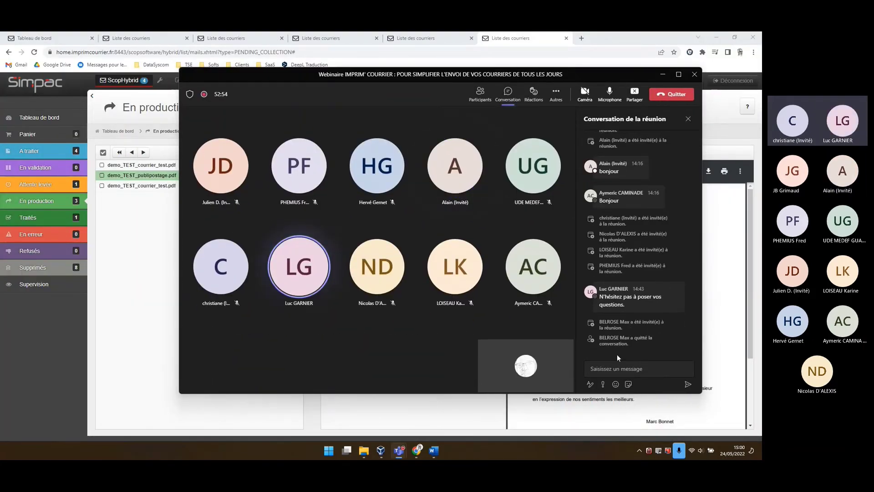
{"action": "left_click", "coordinate": [664, 77]}
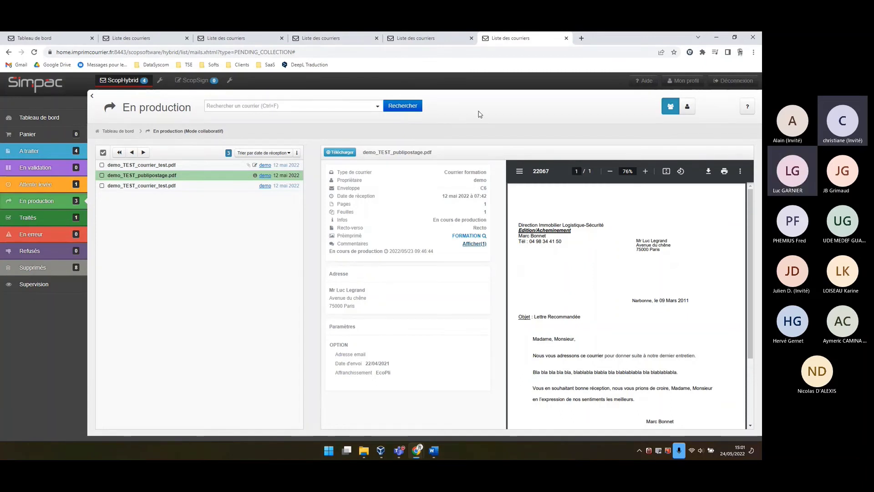
Mute the microphone for the ongoing Teams meeting.
{"action": "mouse_move", "coordinate": [400, 450]}
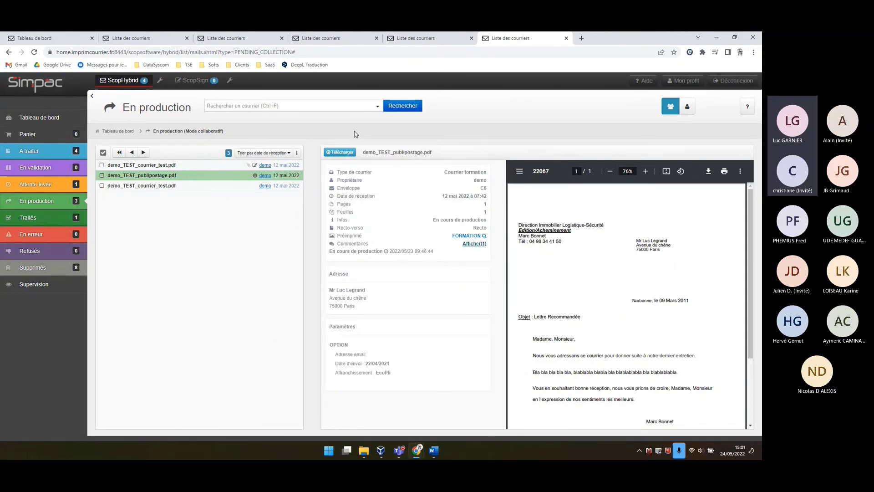
{"action": "key", "text": "super+alt+k"}
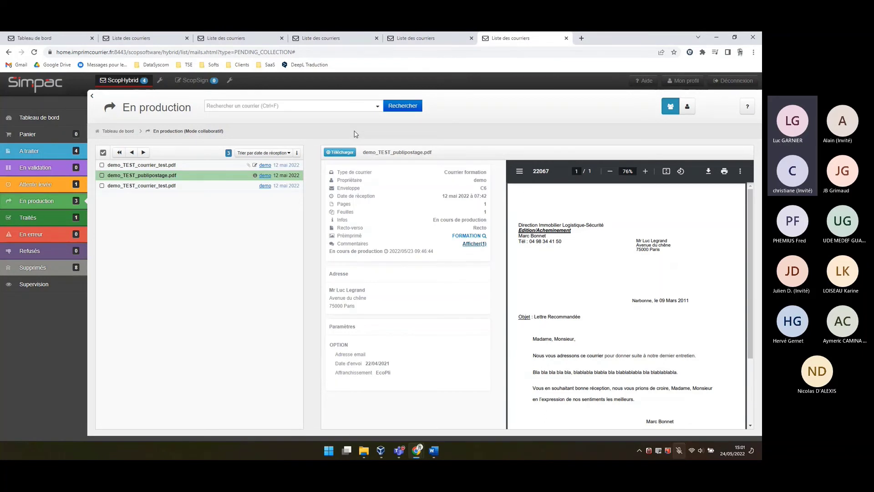